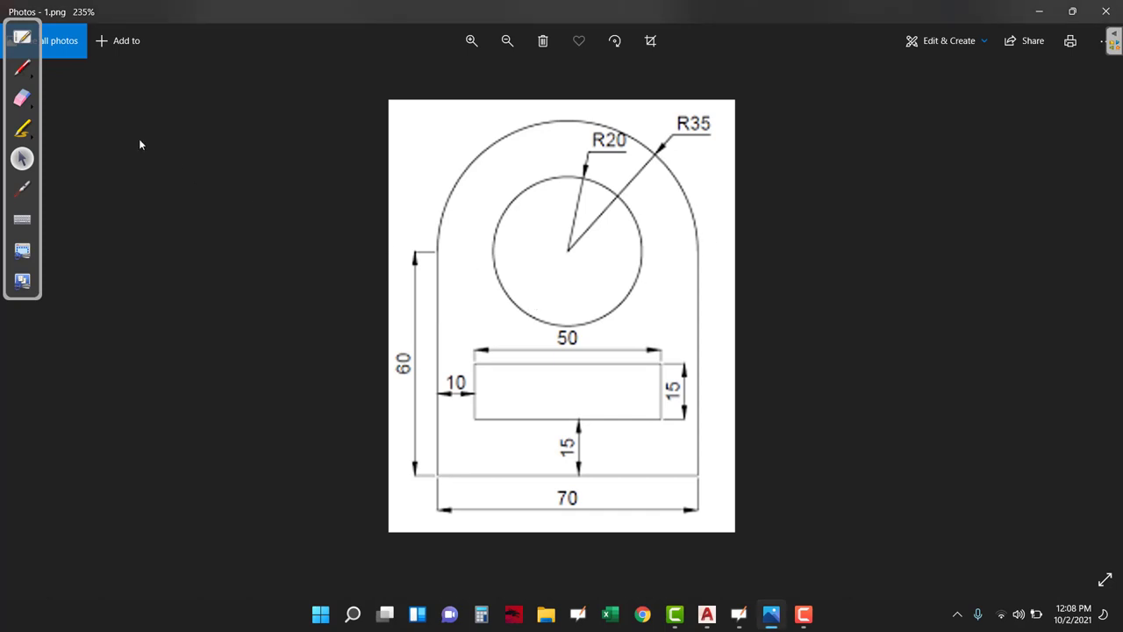
- Erase the red Windows Ink arrow drawn near R35 on the screen
click(23, 70)
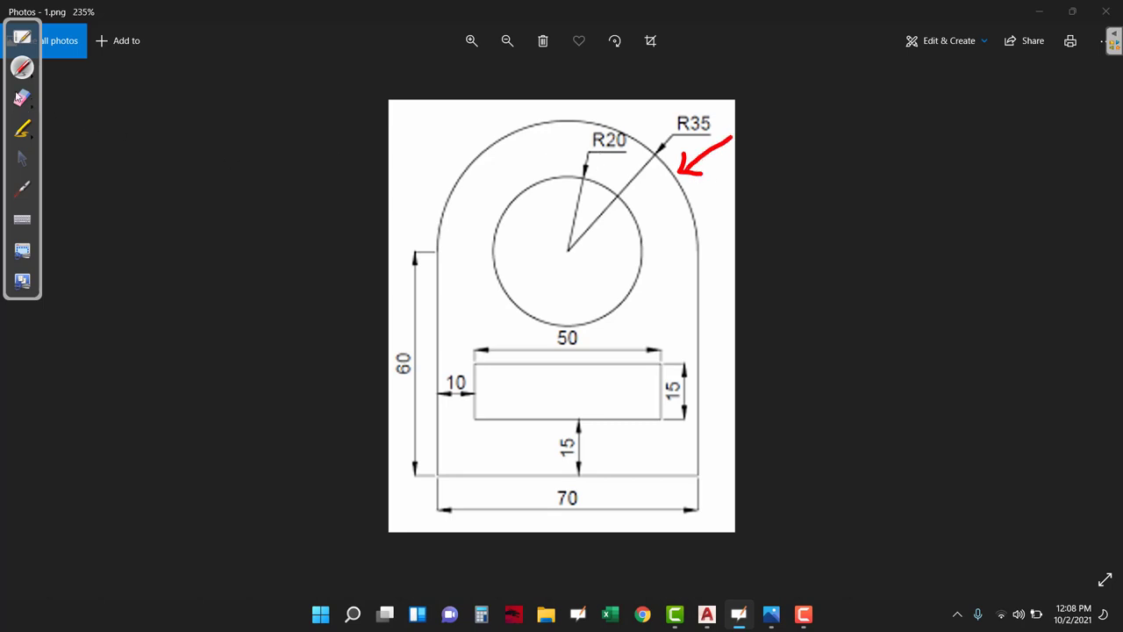
click(23, 99)
mouse_move(689, 168)
mouse_down()
mouse_move(657, 143)
mouse_move(720, 145)
mouse_up()
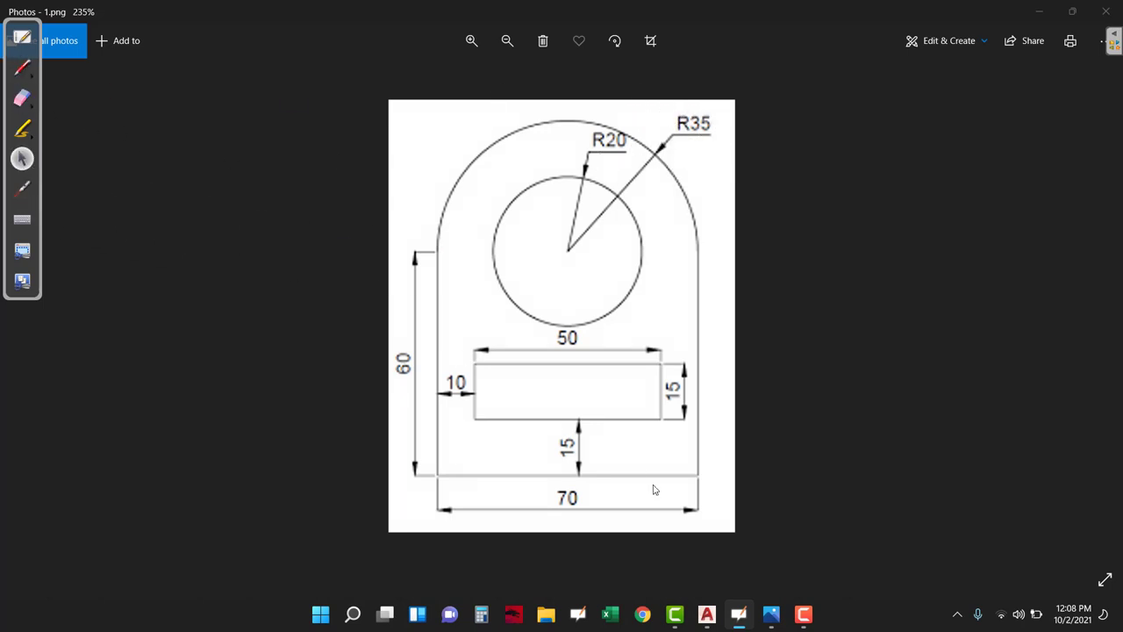
- Draw the outer circle with radius 35
click(706, 614)
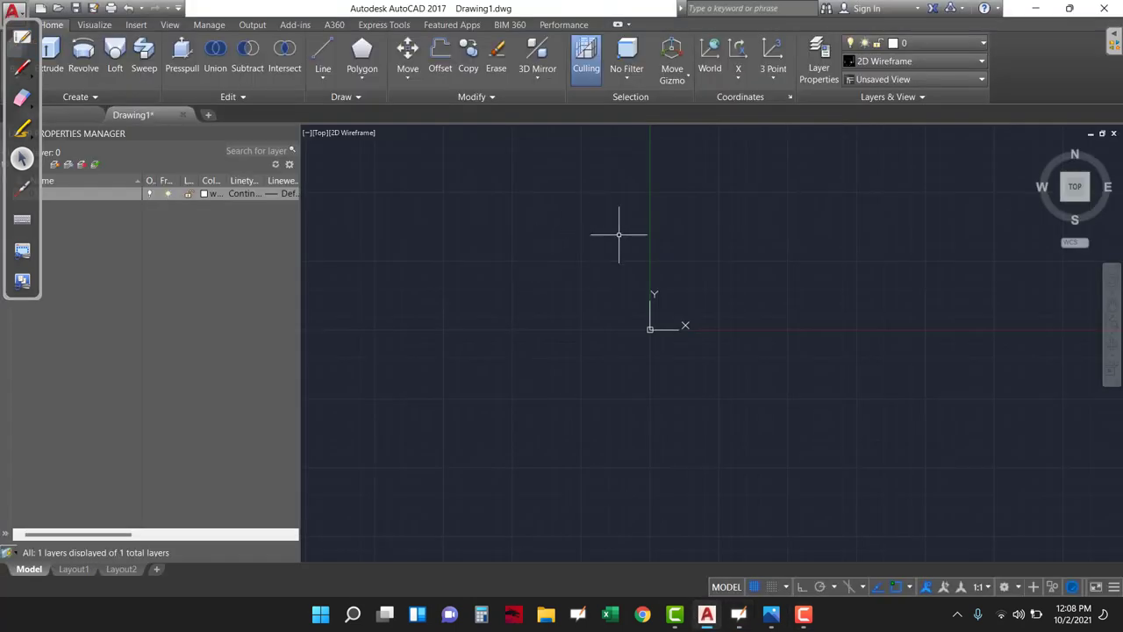
text(C)
key(Return)
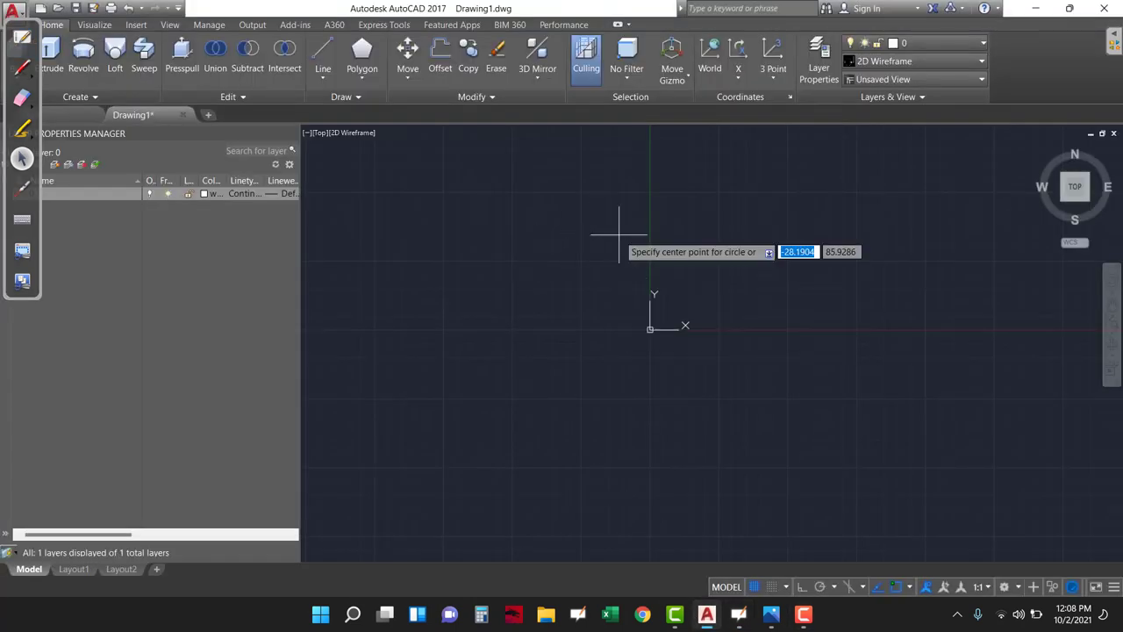
mouse_move(713, 252)
middle_down()
mouse_move(567, 373)
mouse_move(518, 388)
middle_up()
click(589, 241)
text(35)
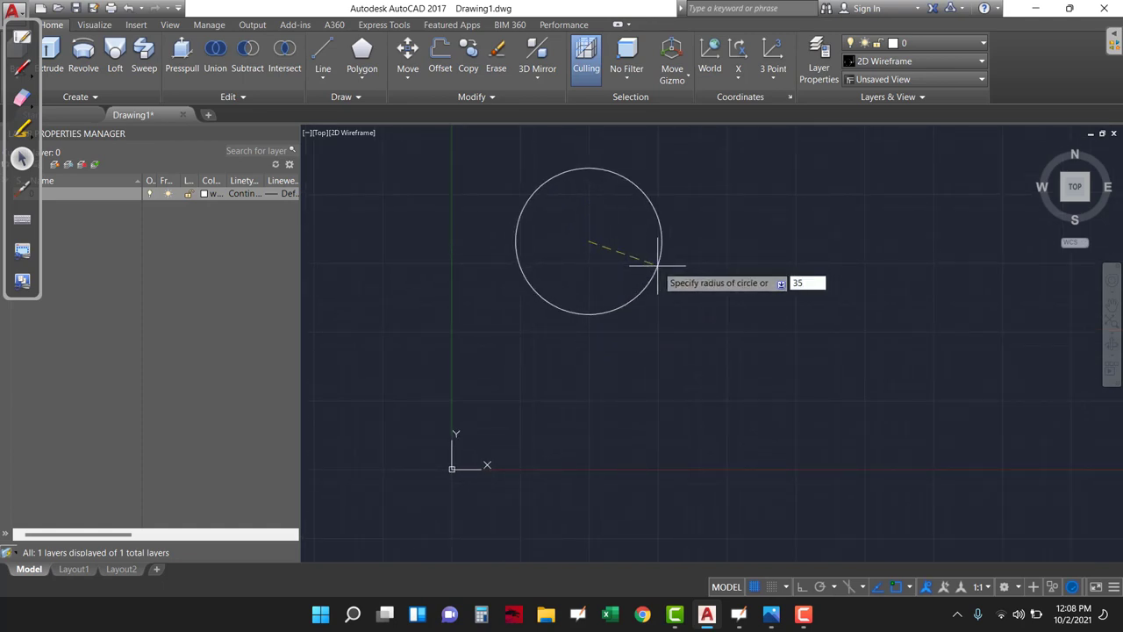
key(Return)
scroll(564, 209, up, 6)
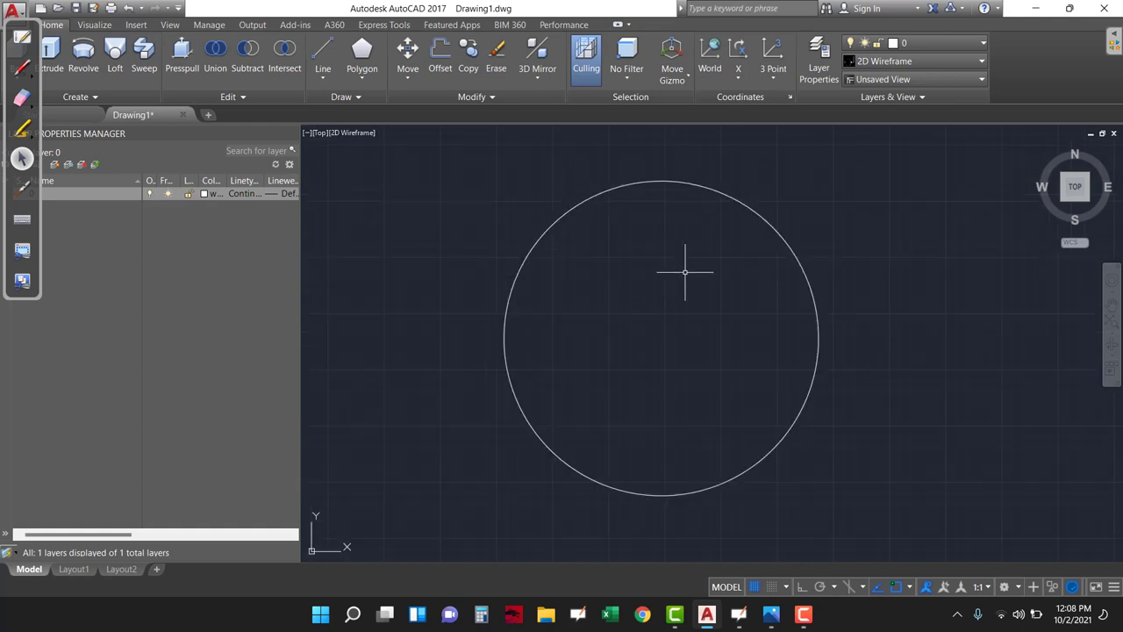
text(c)
- Draw a concentric radius-20 circle at the same centre, checking the Photos reference
key(Return)
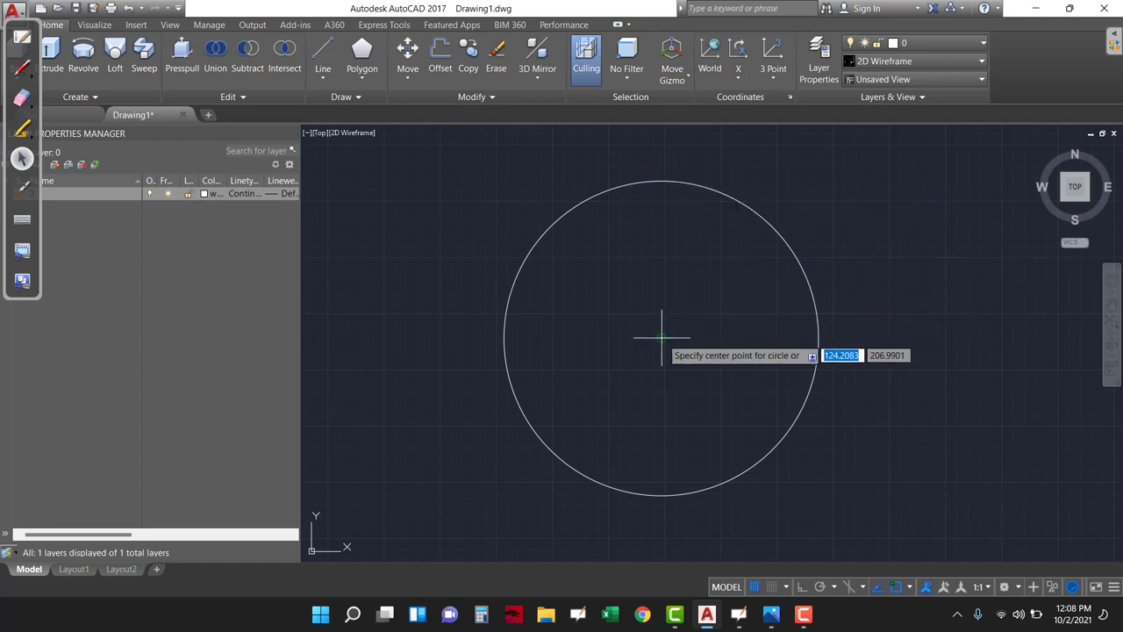
click(662, 337)
text(20)
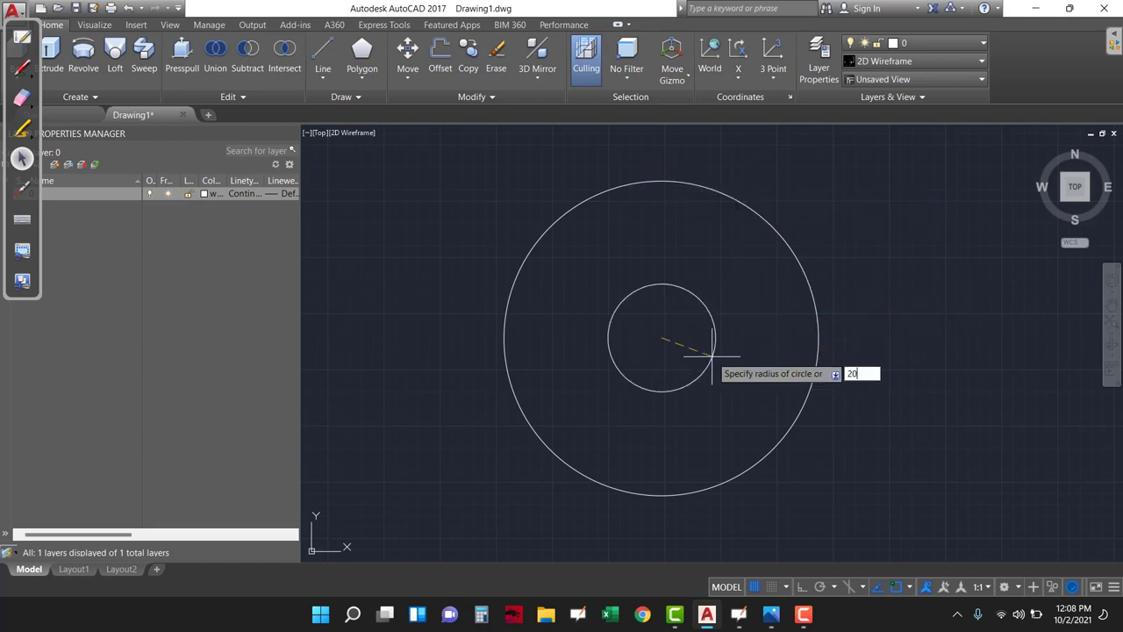
key(Return)
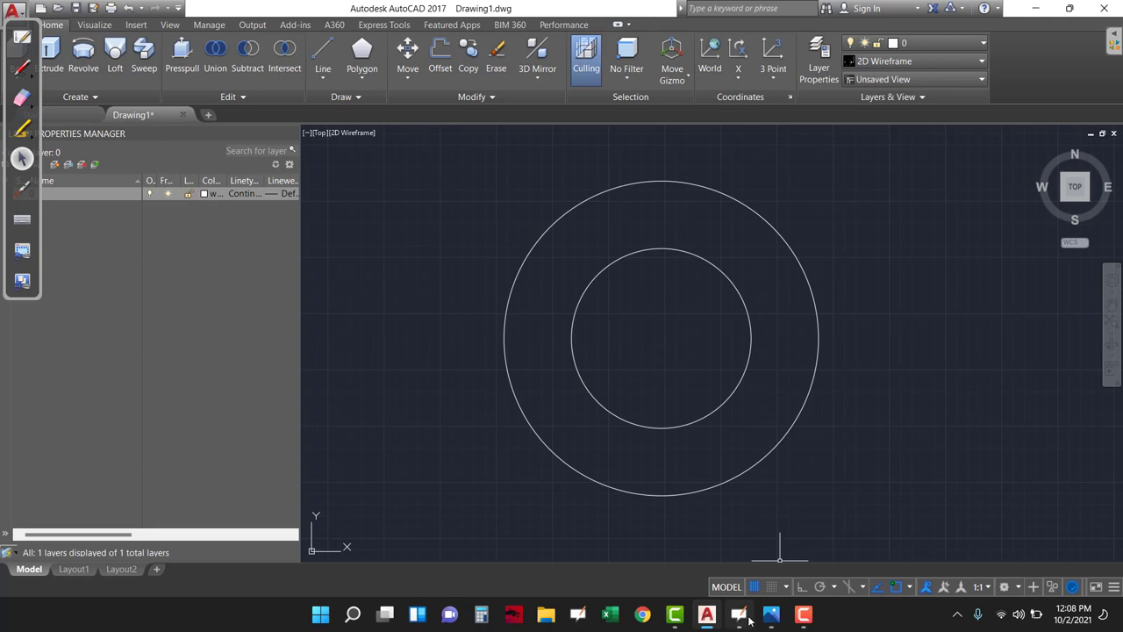
click(771, 614)
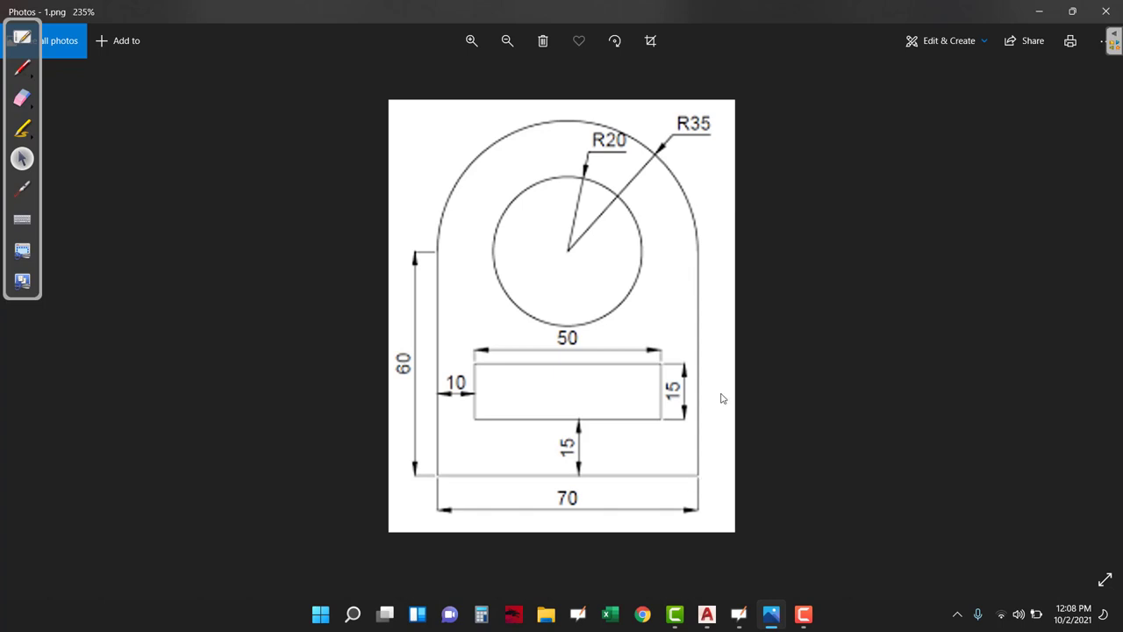
click(706, 614)
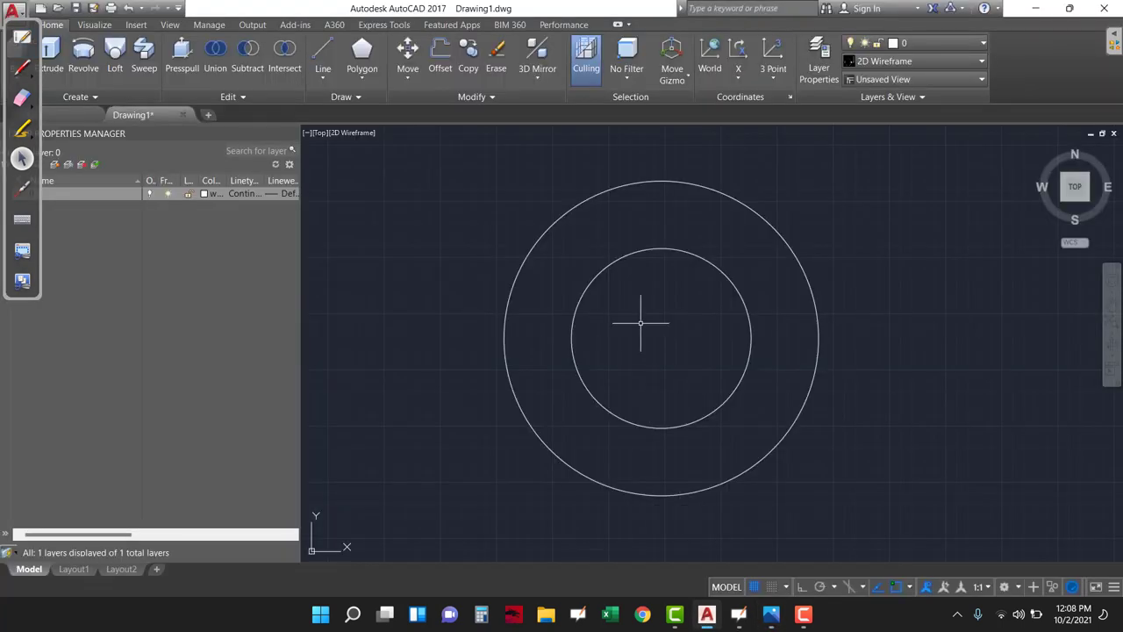
text(L)
- Draw the outline lines: 60 down from the circle's left edge, then a 70 base
key(Return)
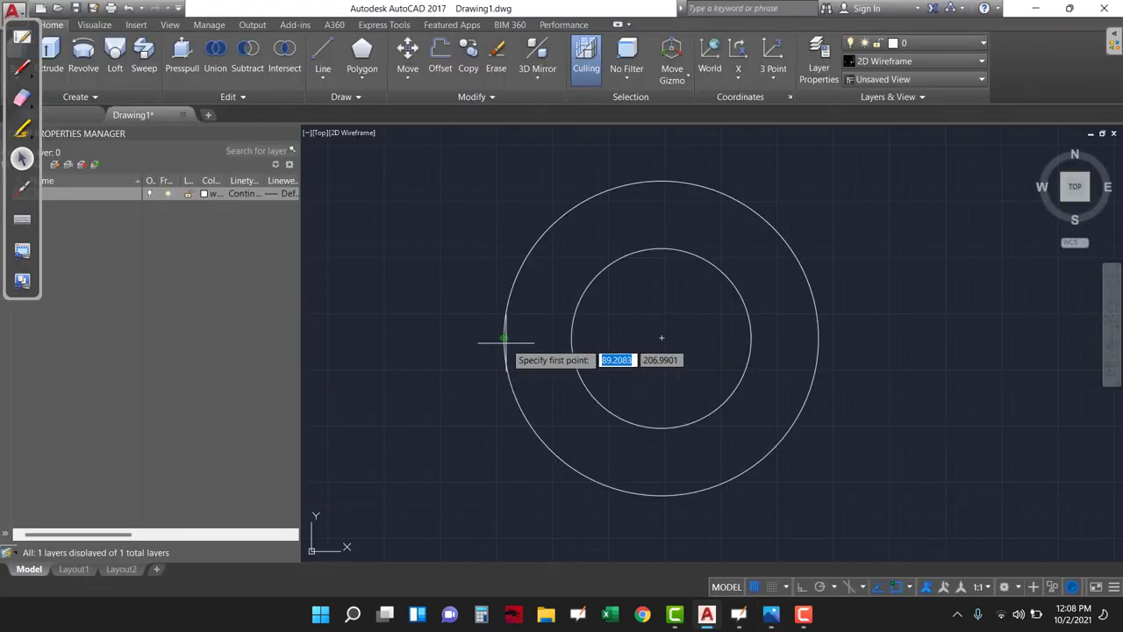
click(504, 337)
middle_drag(514, 445, 514, 372)
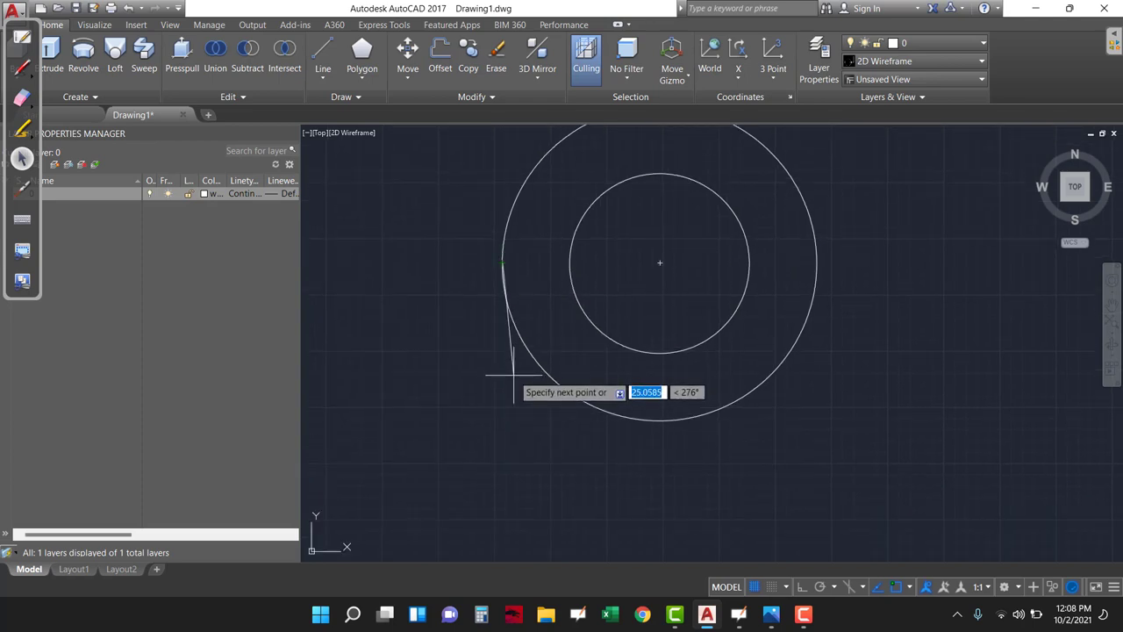
text(60)
key(Return)
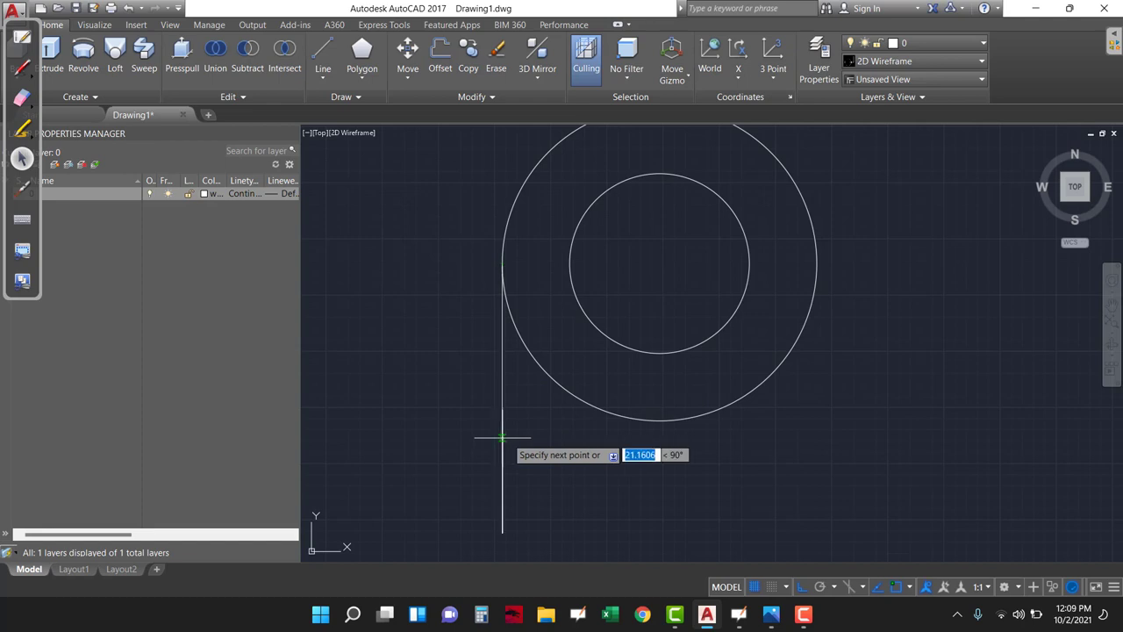
text(70)
key(Return)
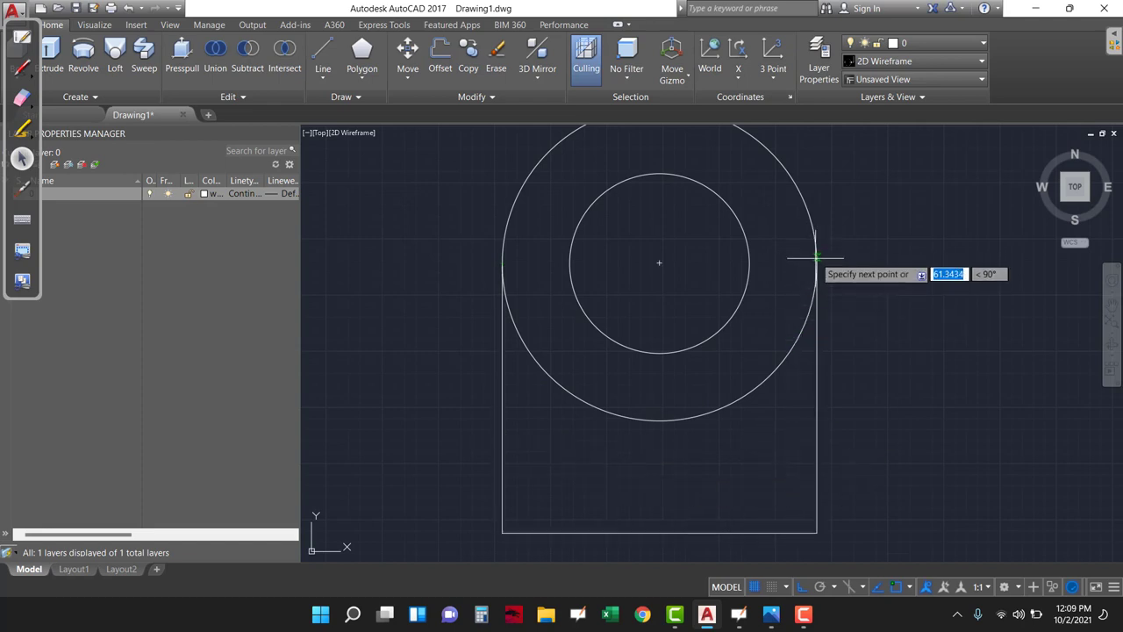
key(Return)
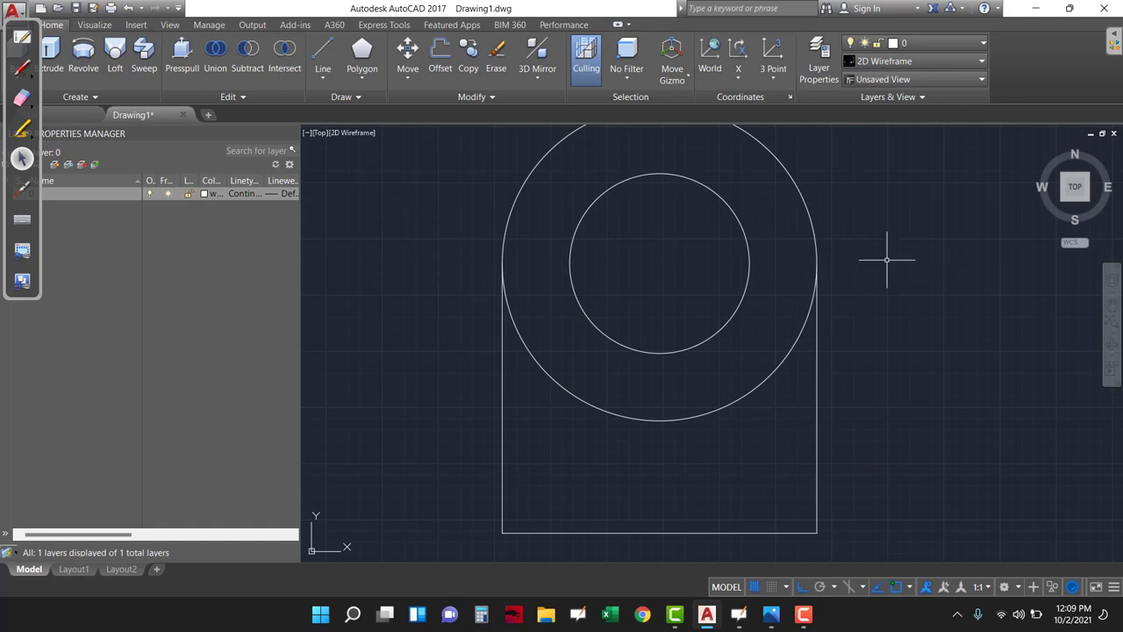
text(TR)
- Trim away the lower arc between the sides and bring up the Photos reference
key(Return)
key(Return)
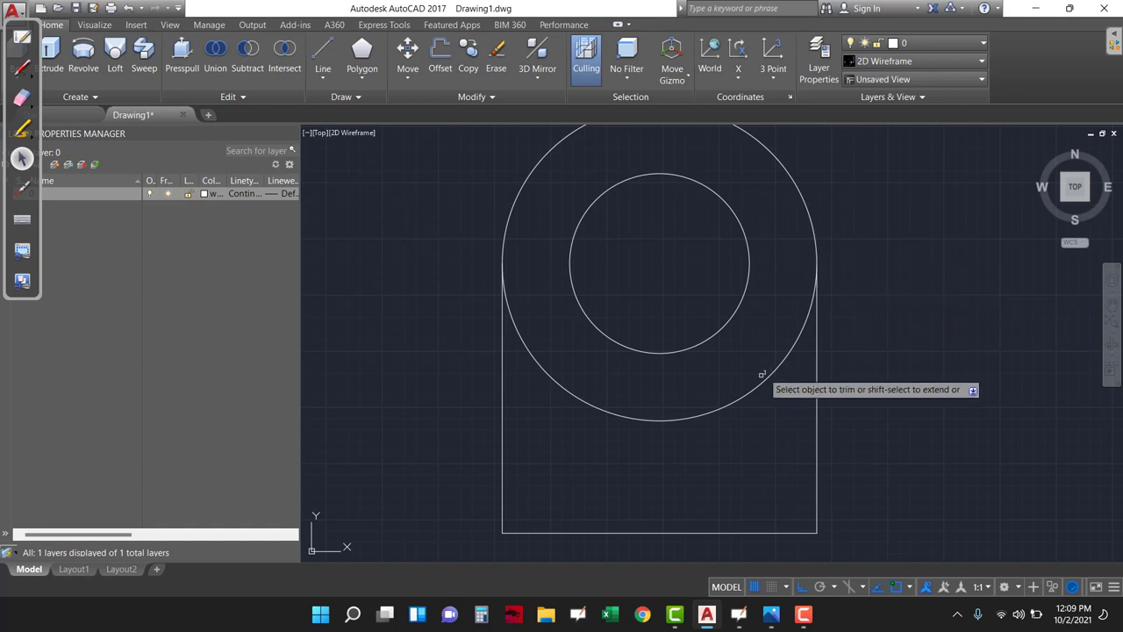
click(759, 382)
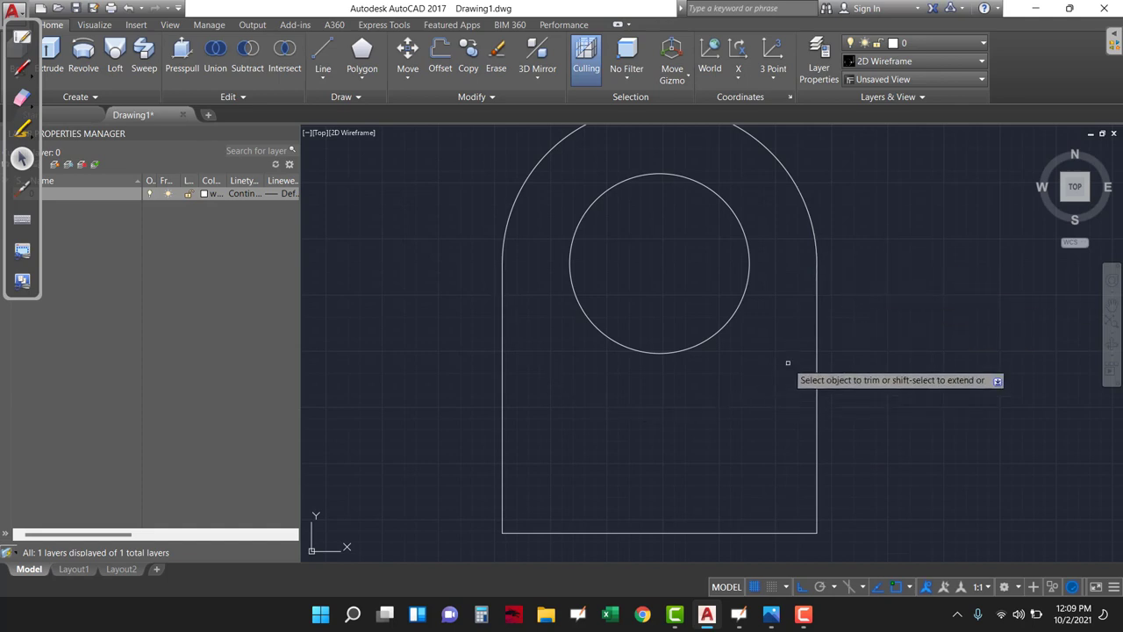
click(772, 619)
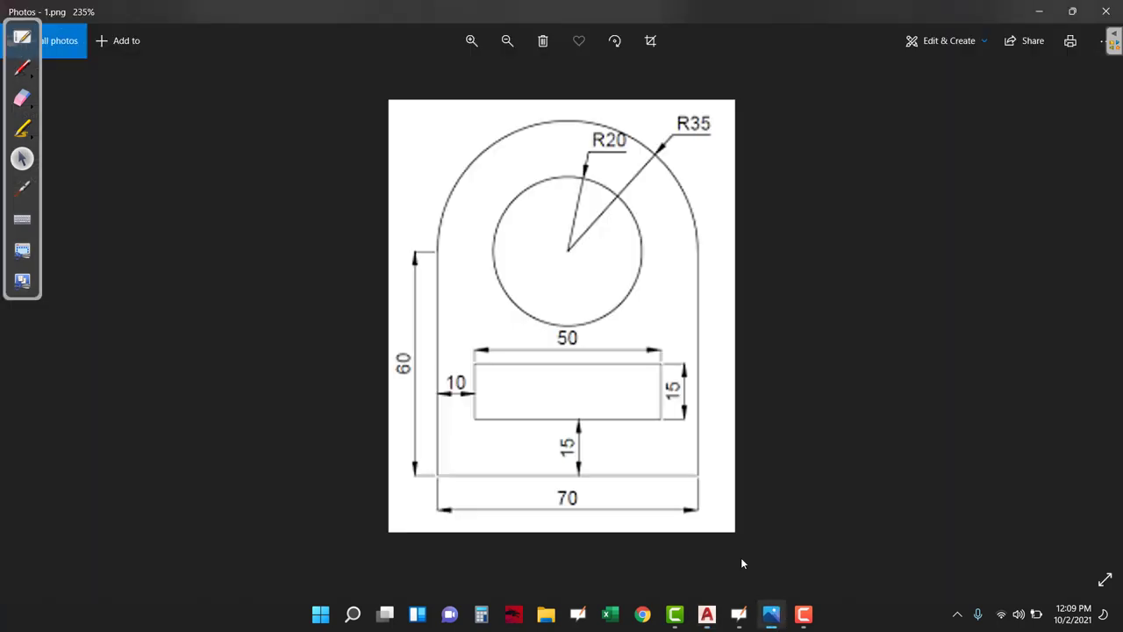
- Mark the 10, 15 and 15 slot dimensions in red, erase the marks, return to AutoCAD
click(25, 78)
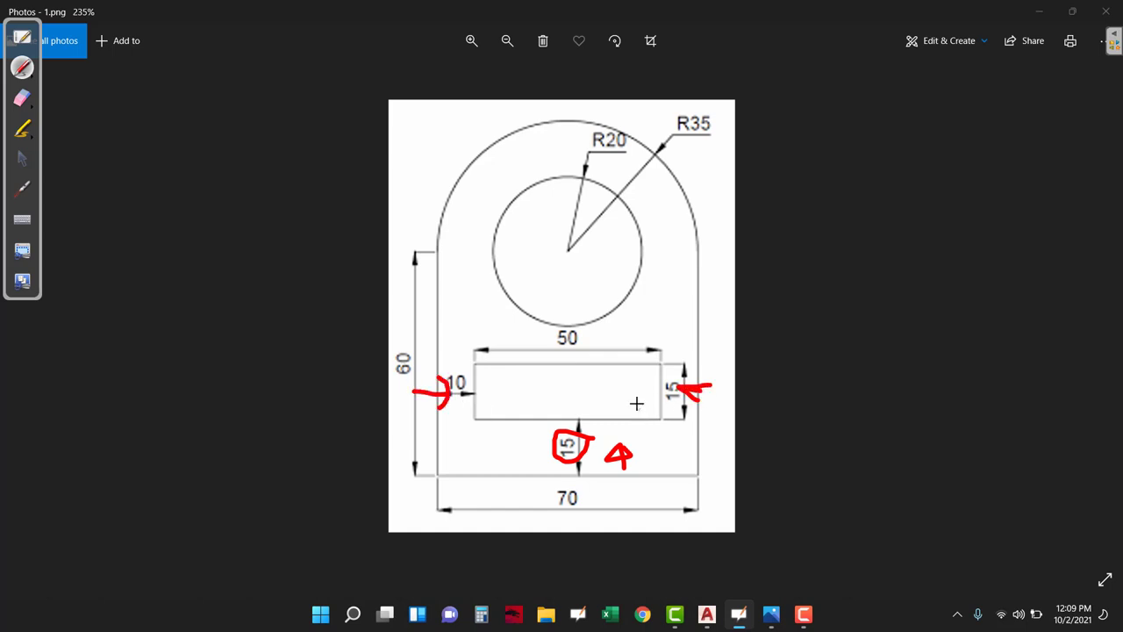
click(22, 98)
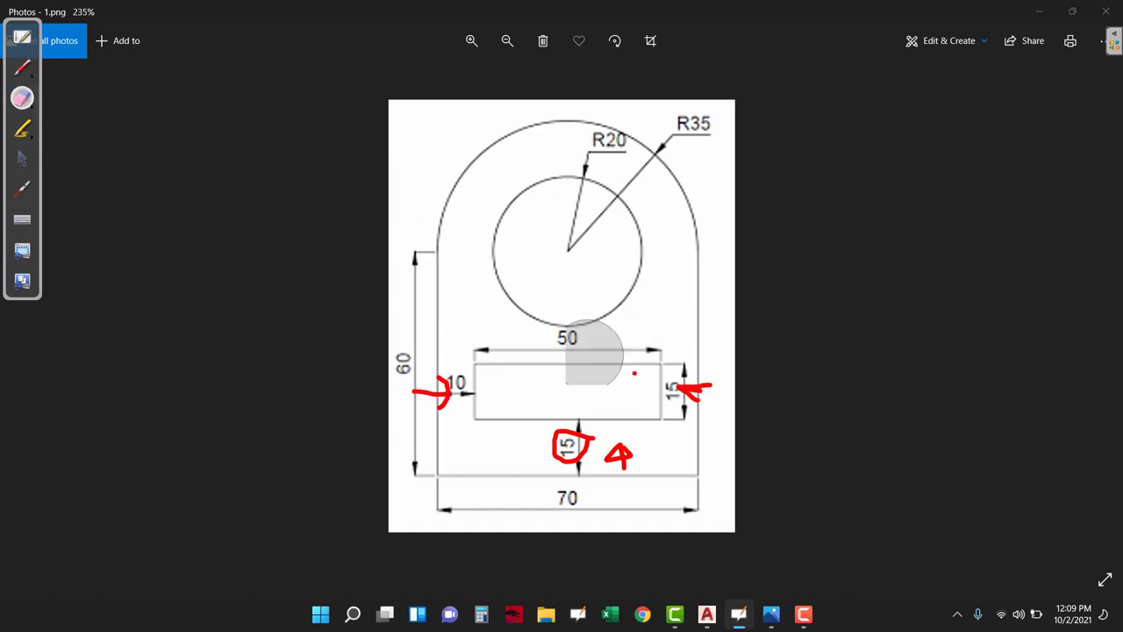
mouse_move(589, 350)
mouse_down()
mouse_move(632, 477)
mouse_move(632, 450)
mouse_up()
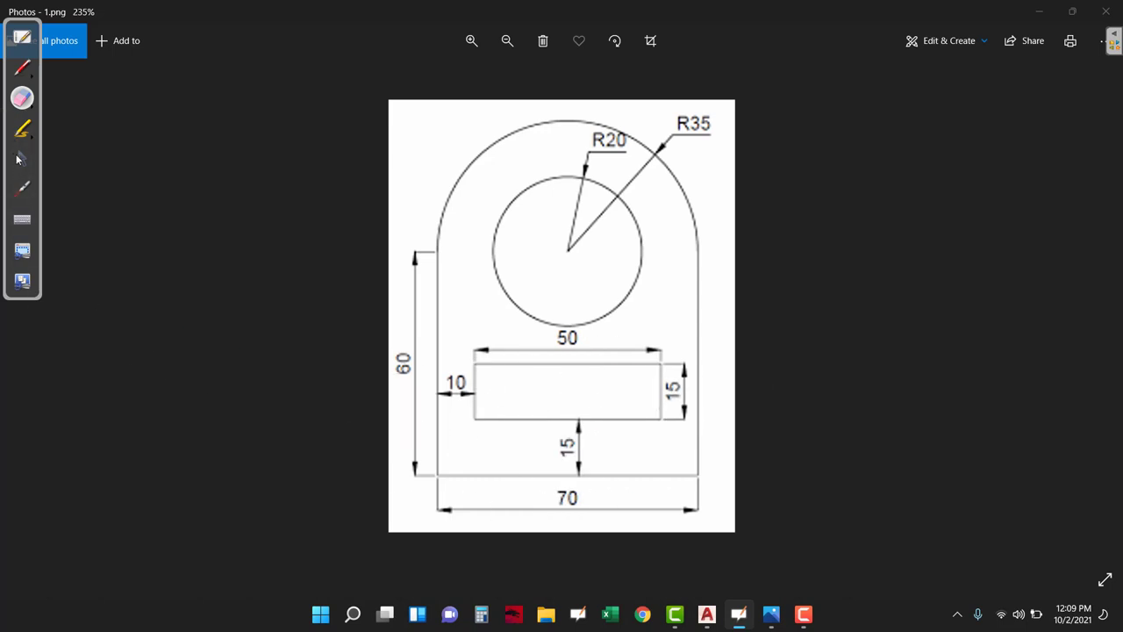
click(706, 613)
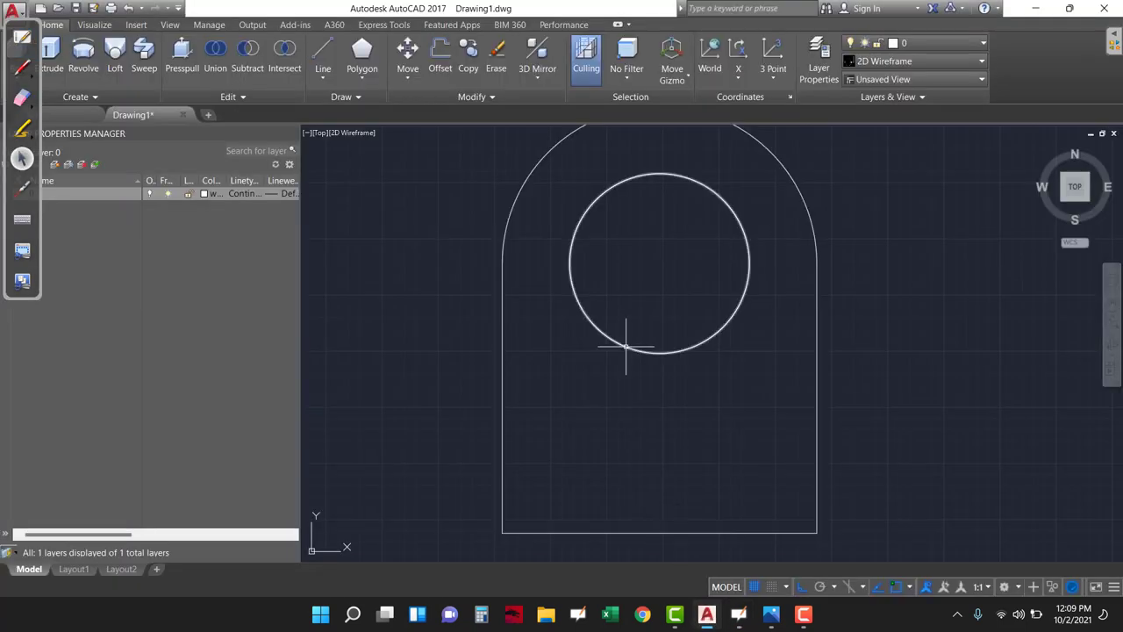
text(O)
- Offset the bottom edge upward twice by 15 to create two horizontal slot lines
key(Return)
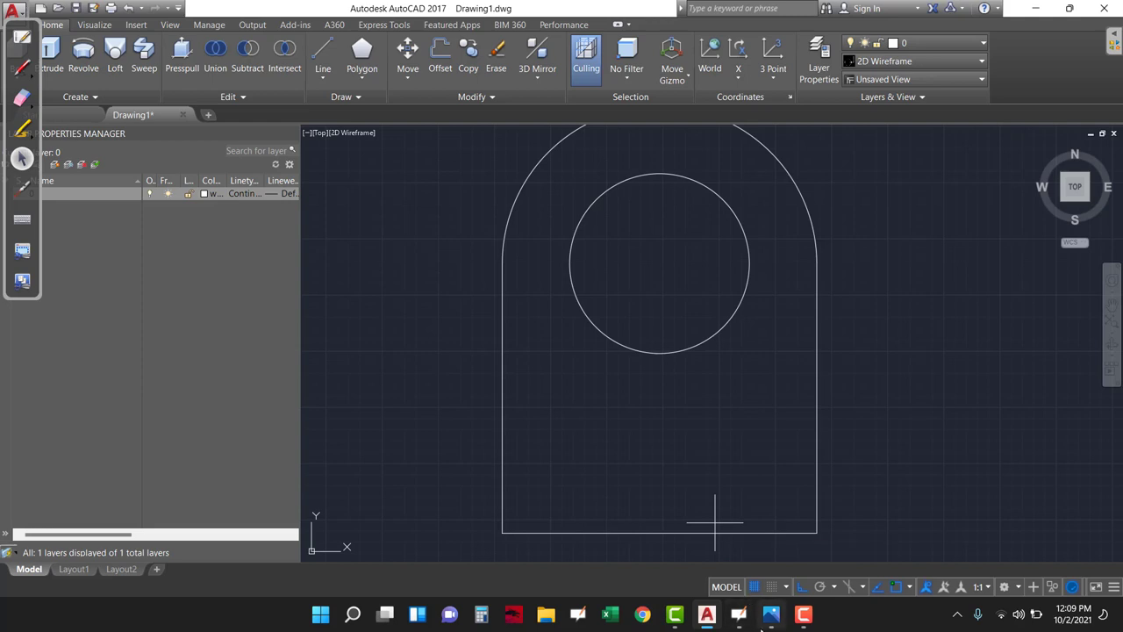
click(771, 613)
click(771, 613)
text(15)
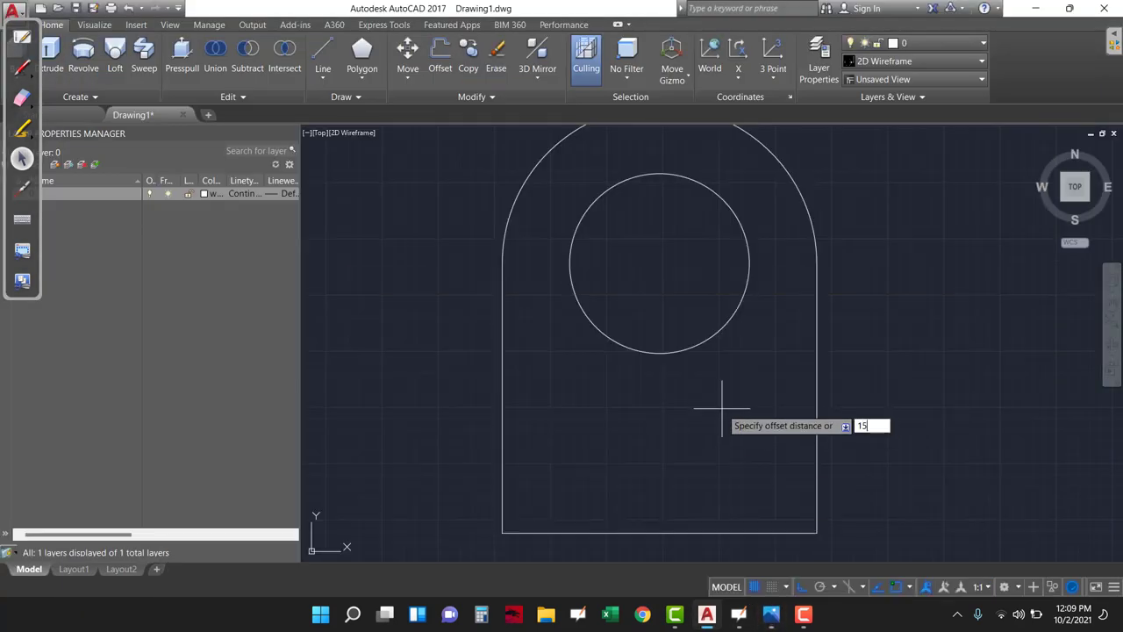
key(Return)
click(702, 533)
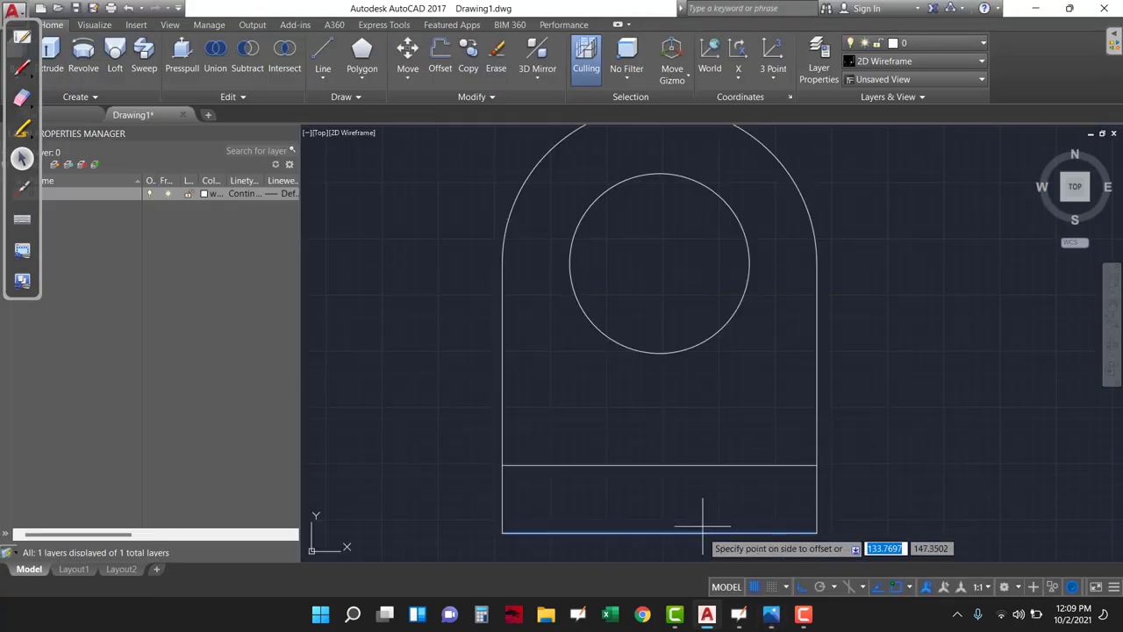
click(705, 494)
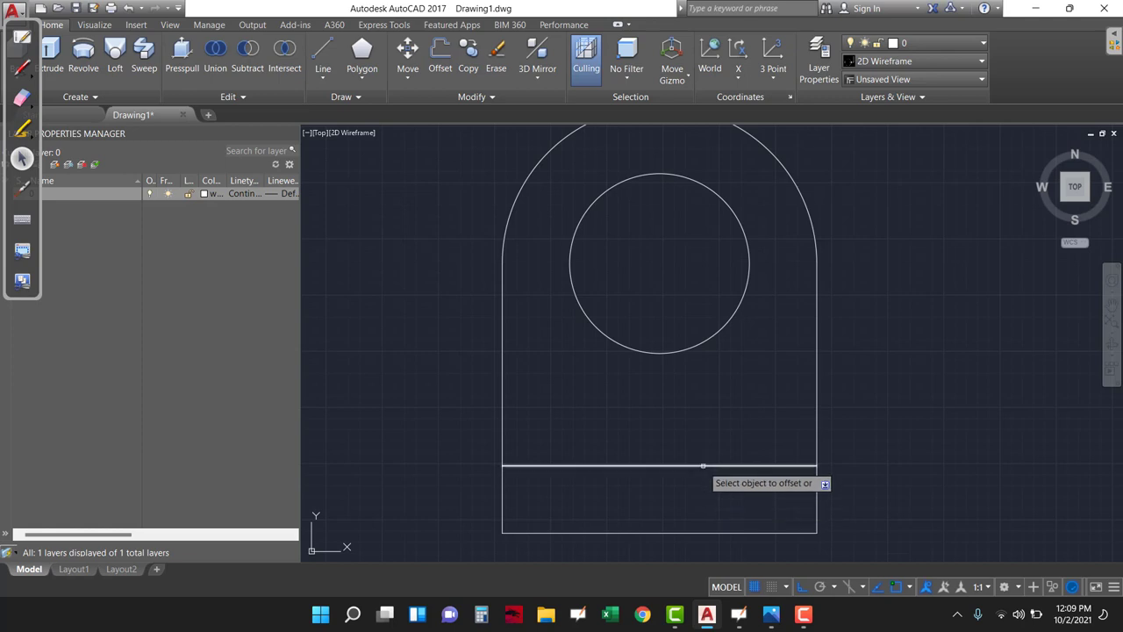
click(705, 465)
click(705, 416)
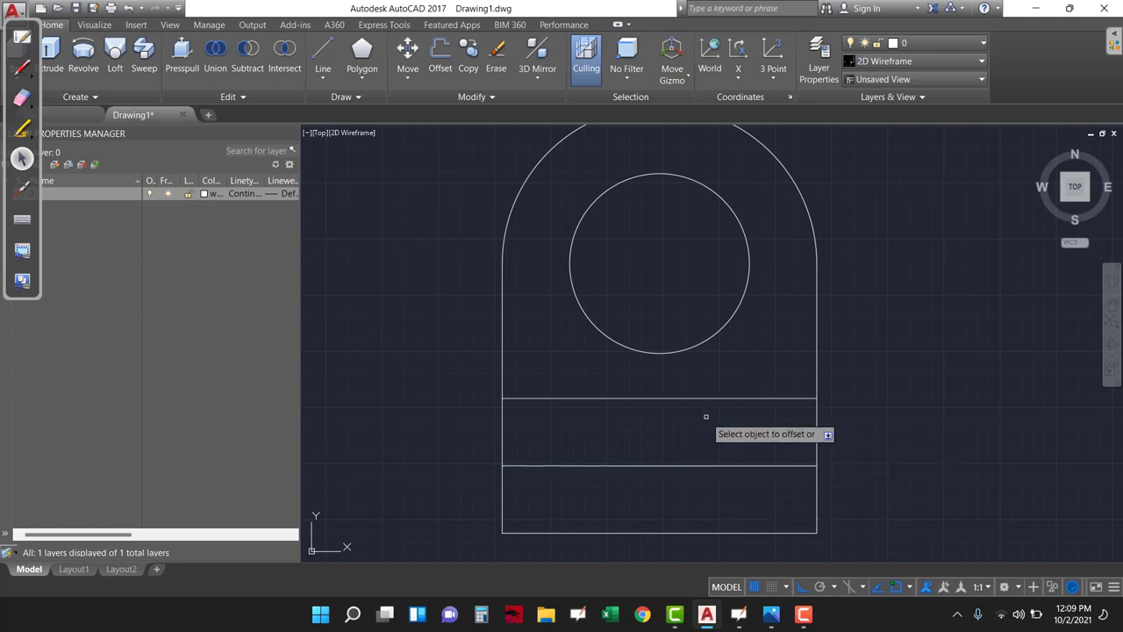
key(Return)
- Offset the plate's right and left edges inward to form the slot's sides
key(Return)
text(10)
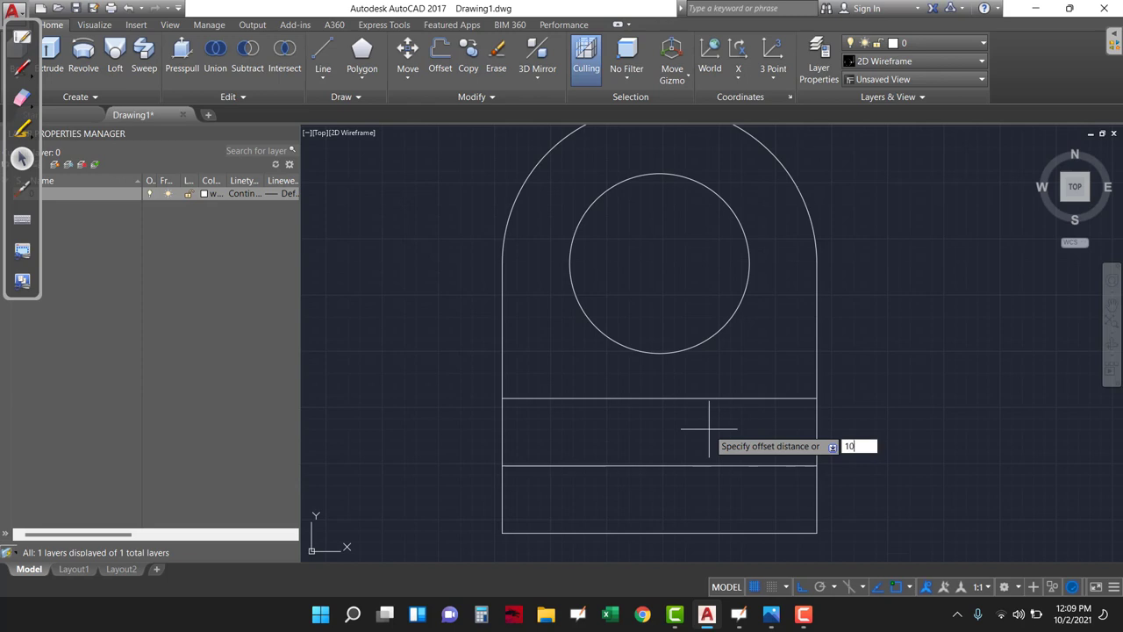
key(Return)
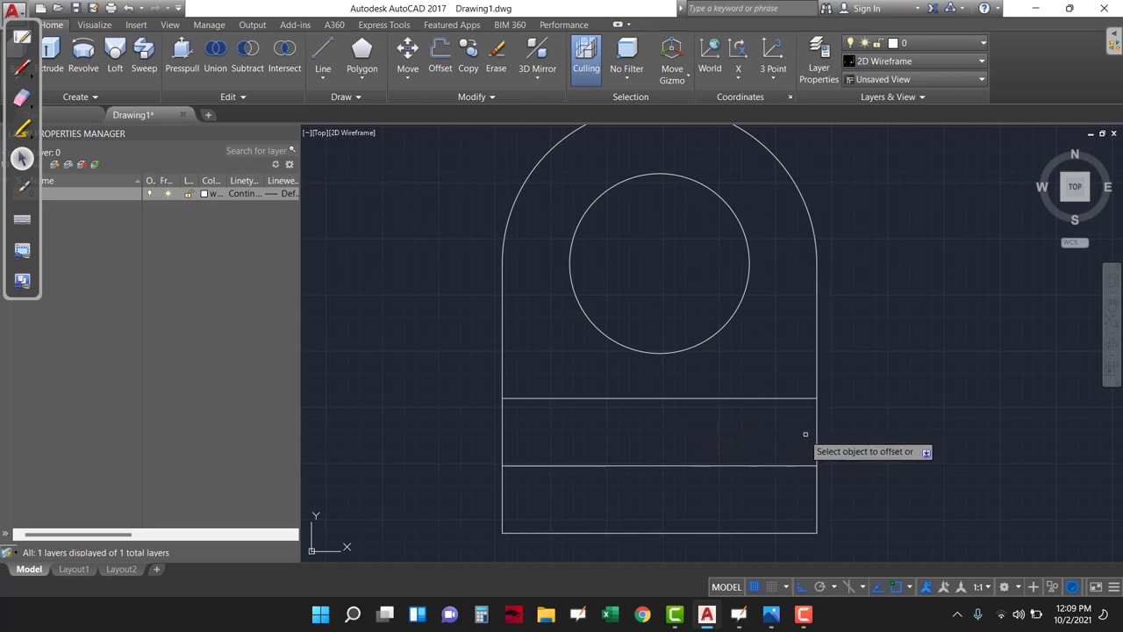
click(814, 436)
click(781, 437)
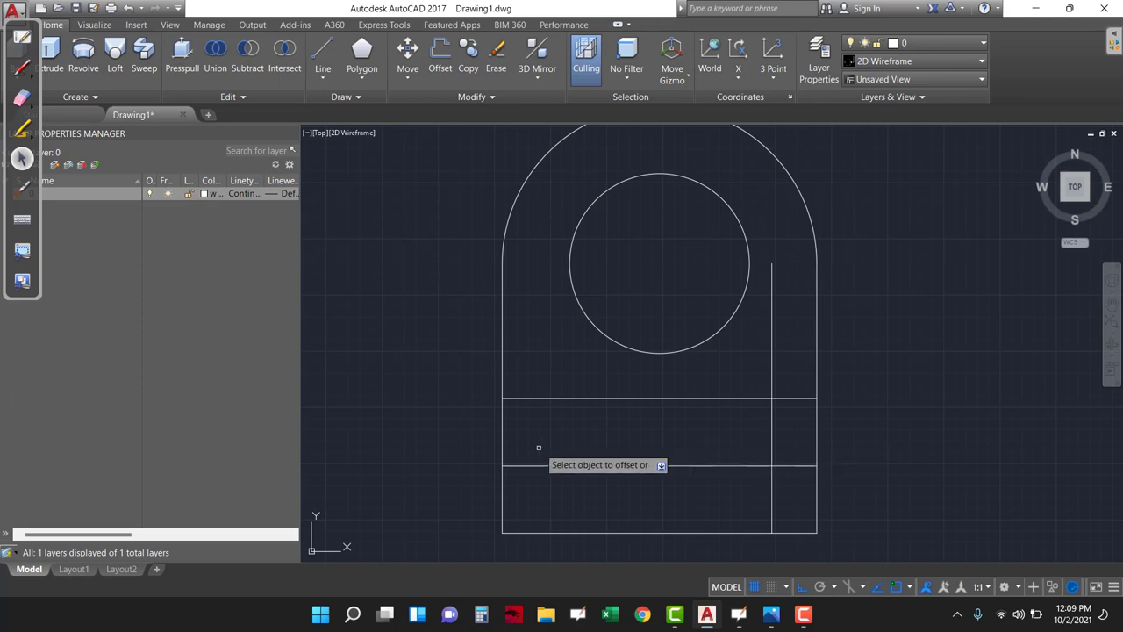
click(501, 436)
click(566, 434)
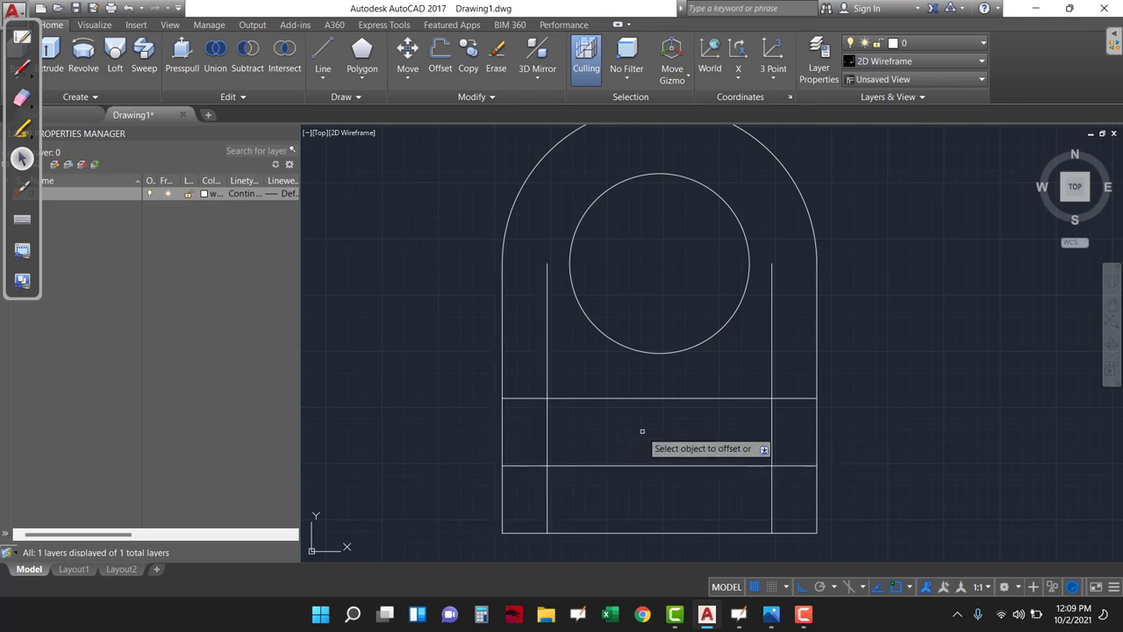
key(Return)
text(TR)
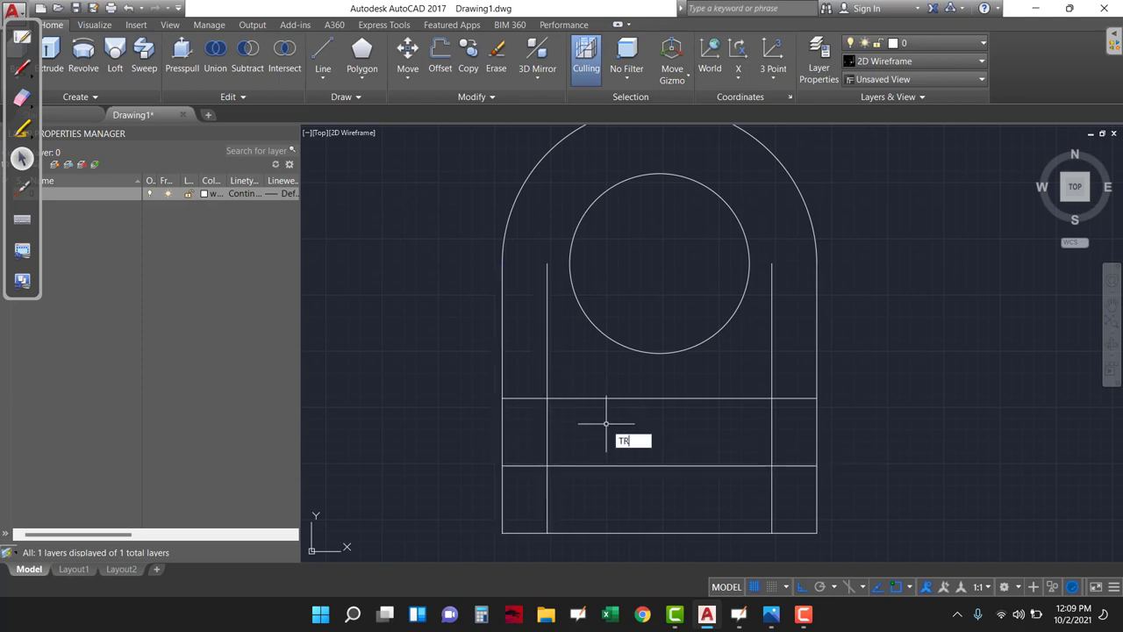
- Trim the left-side stubs of the slot lines and the left vertical below the slot
key(Return)
click(553, 384)
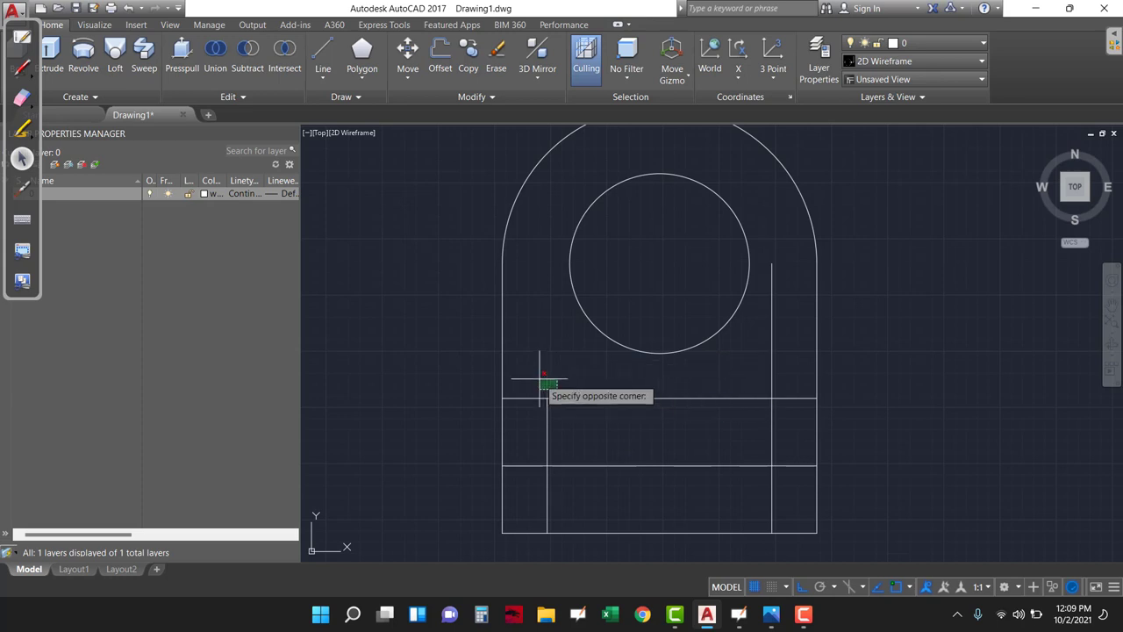
click(539, 381)
click(530, 474)
click(525, 434)
click(530, 422)
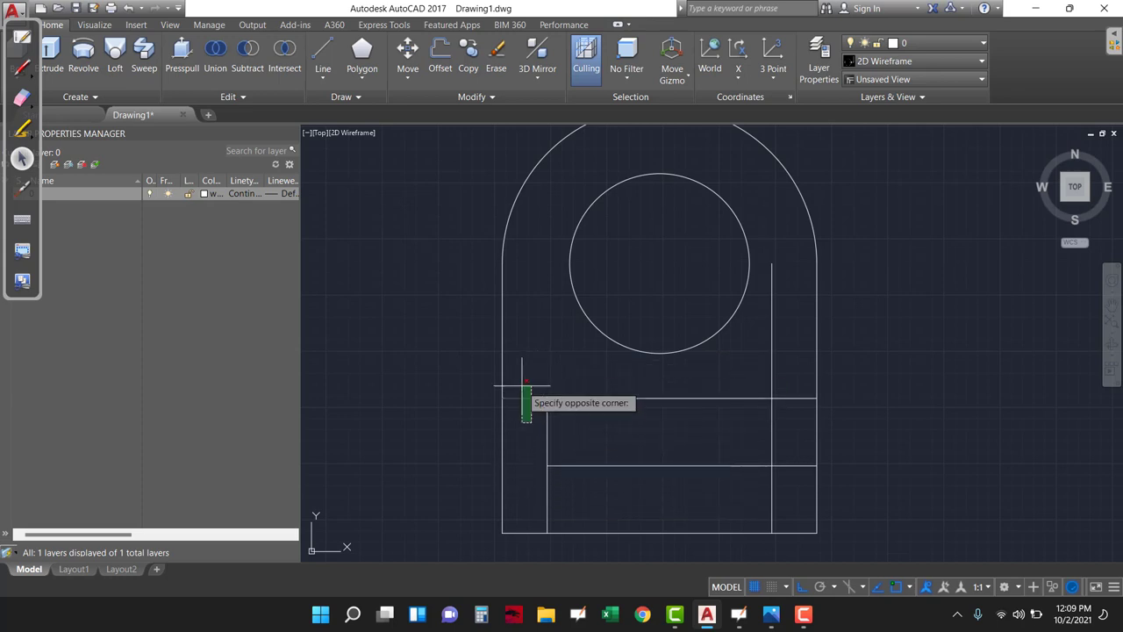
click(522, 384)
click(570, 481)
click(518, 487)
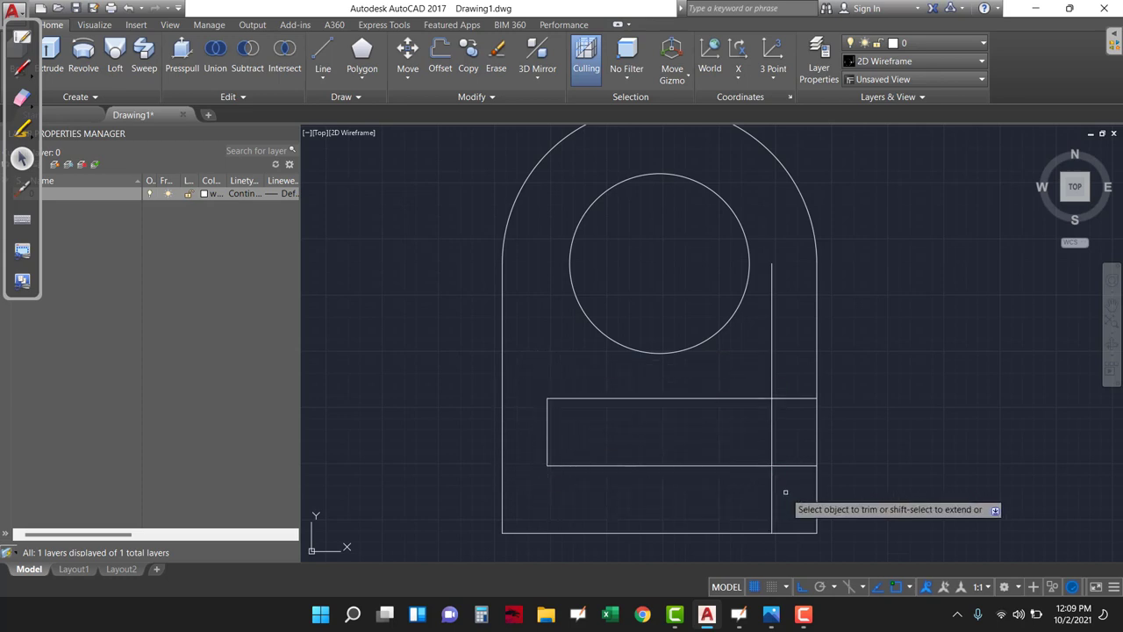
- Trim the right vertical and the line stubs past the slot on the right
click(792, 474)
click(761, 452)
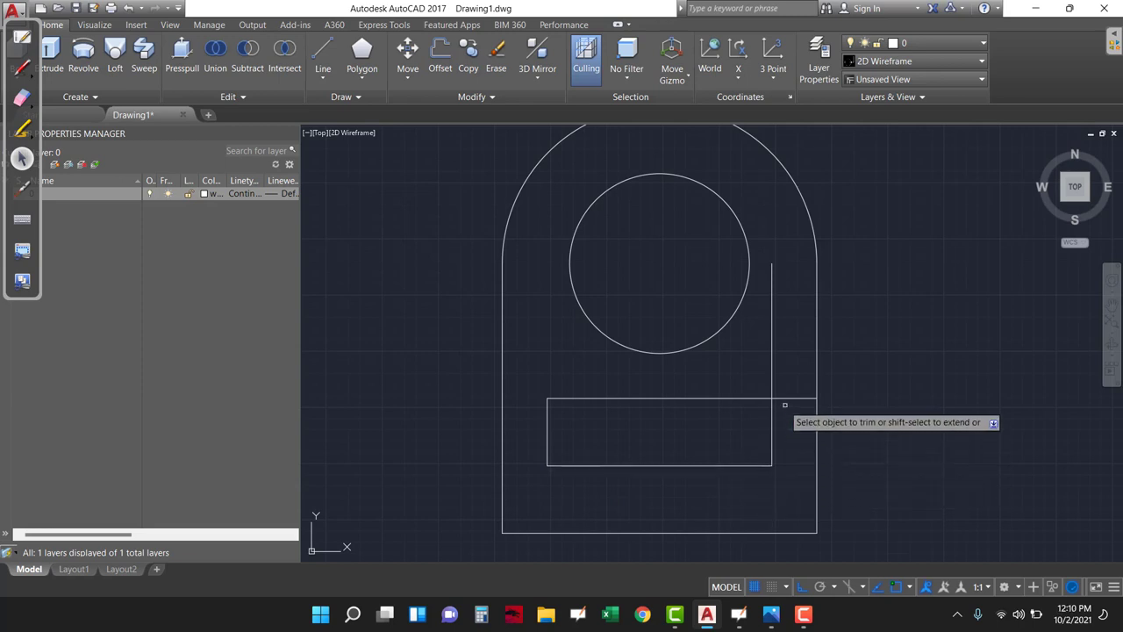
click(789, 391)
click(742, 329)
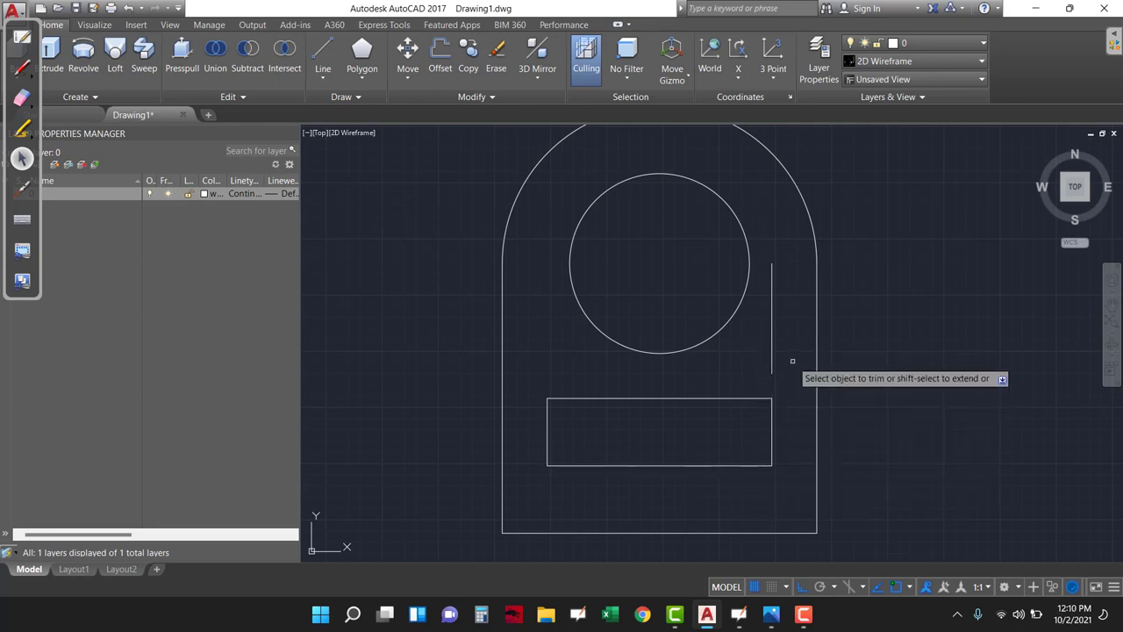
key(Escape)
- Erase the leftover vertical line and briefly check the dimensioned reference drawing
key(Return)
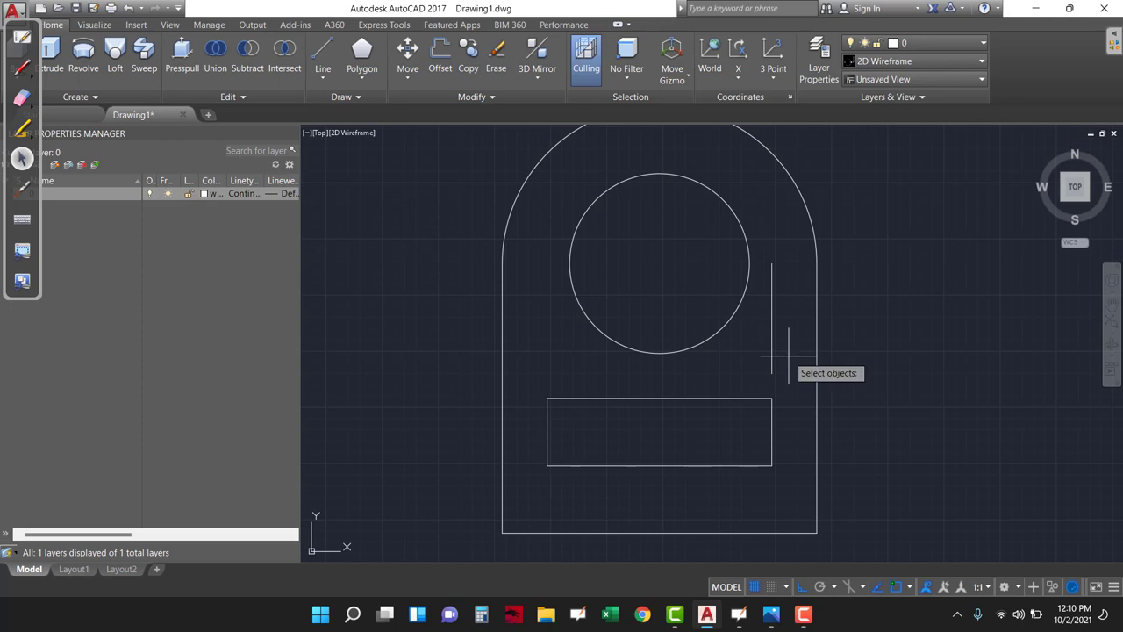
click(790, 351)
click(752, 373)
key(Return)
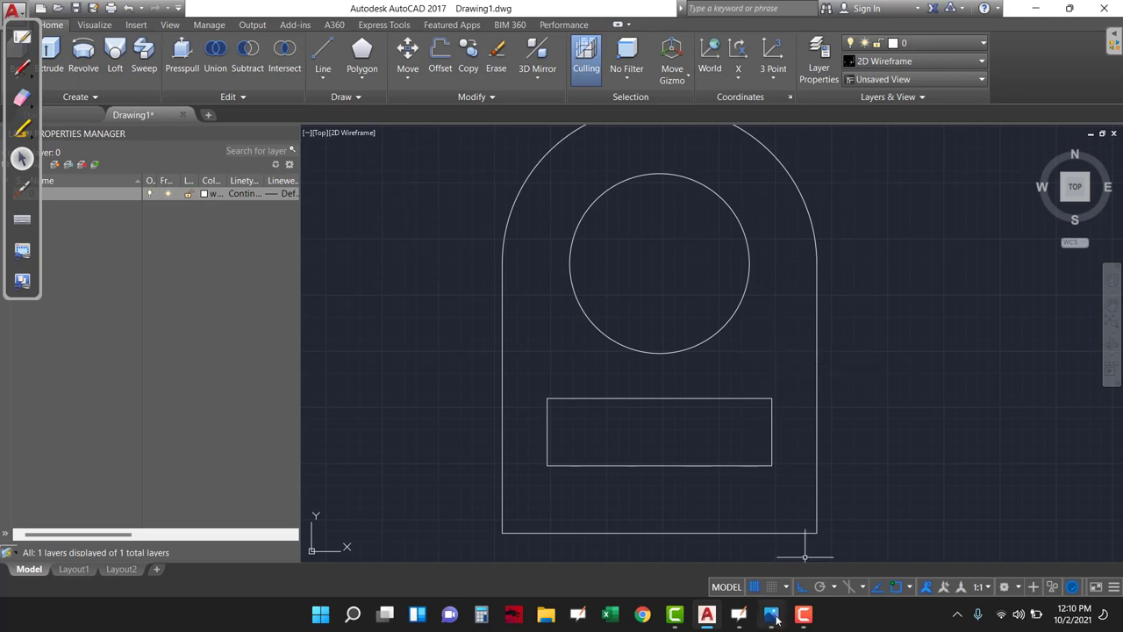
click(773, 617)
click(777, 620)
scroll(724, 311, down, 2)
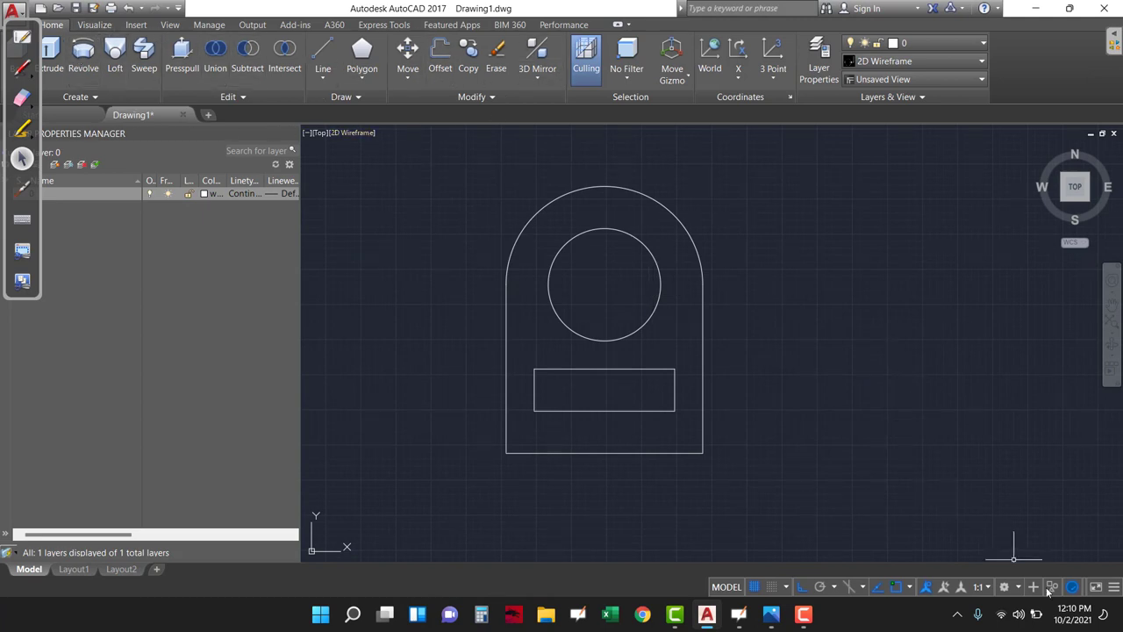
- Switch the workspace from 3D Basics to Drafting & Annotation
click(1015, 589)
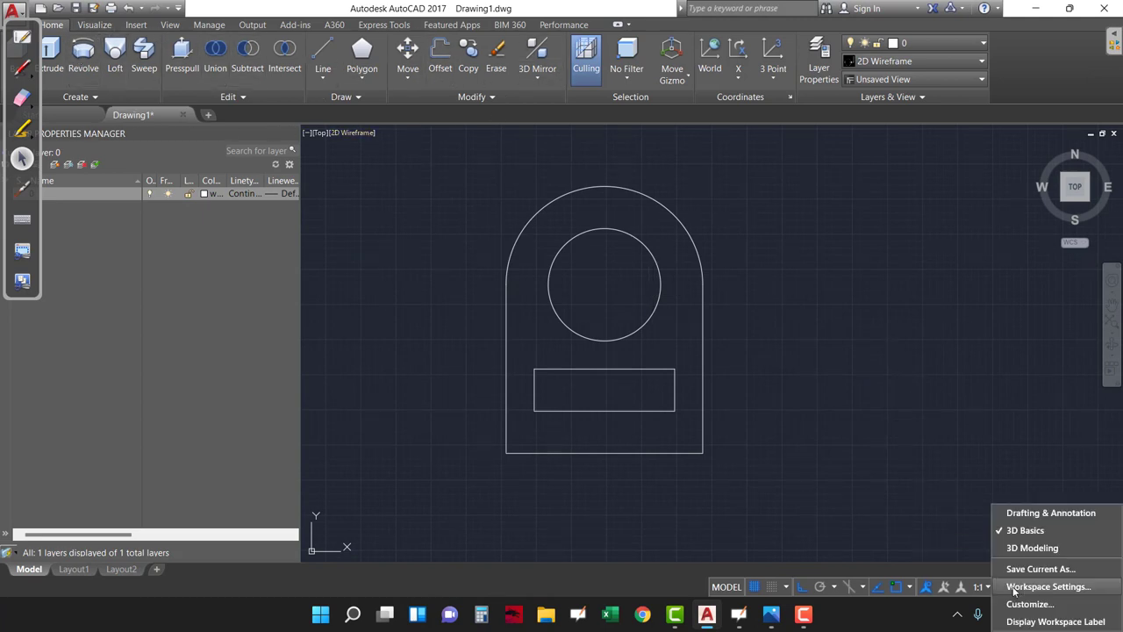
click(1050, 518)
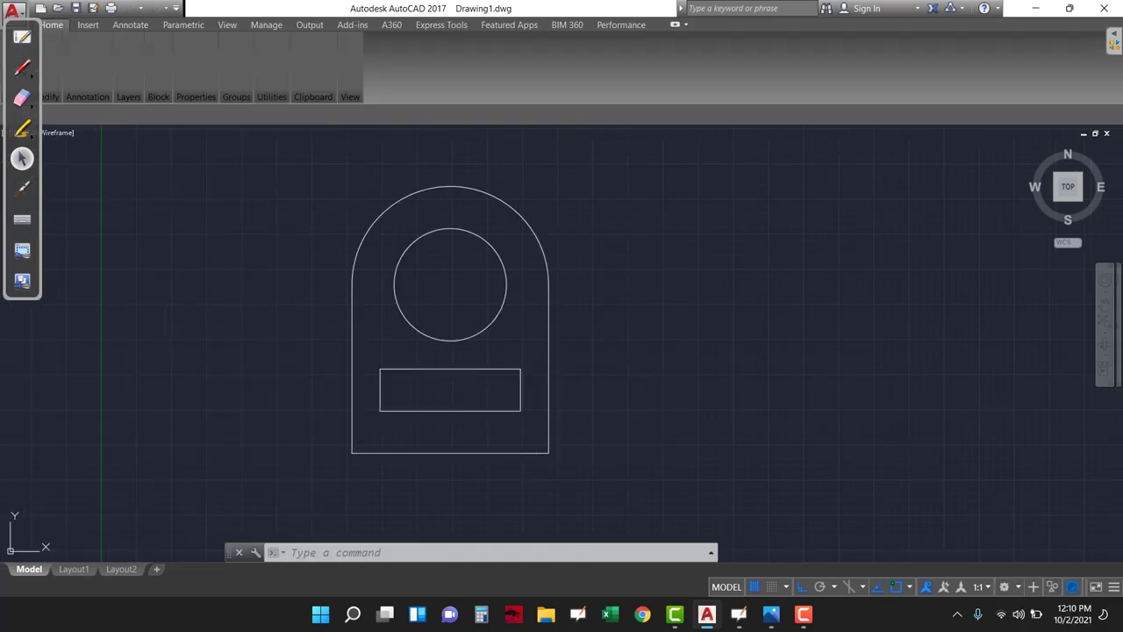
scroll(450, 126, up, 2)
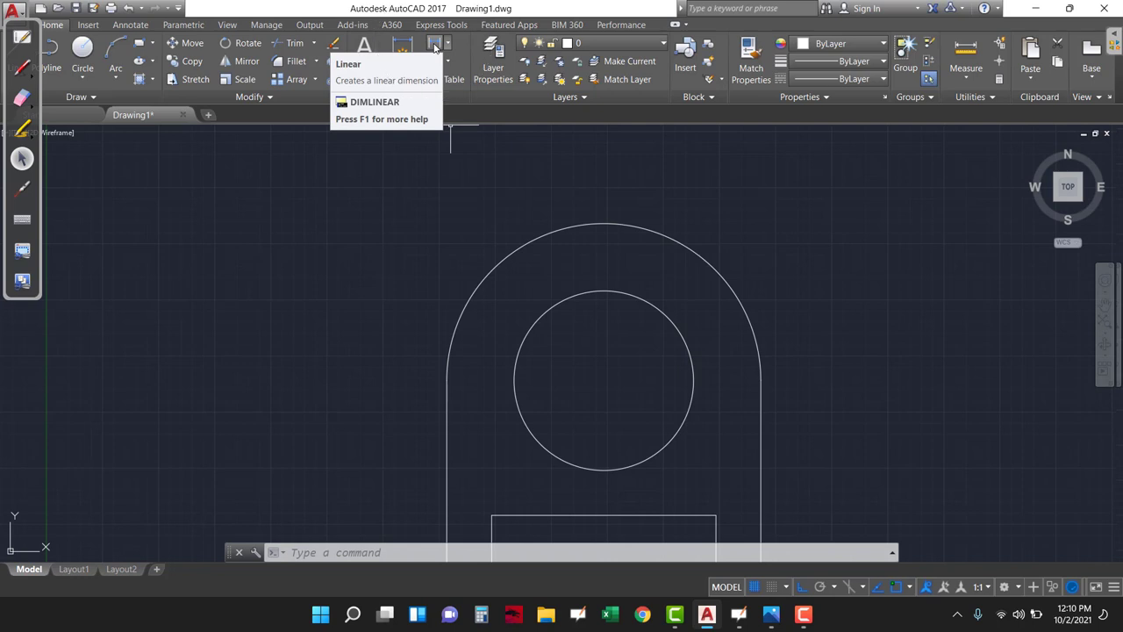
- Add a linear dimension between the bottom corners, placed below the plate, reading 70
click(434, 46)
middle_drag(807, 293, 765, 117)
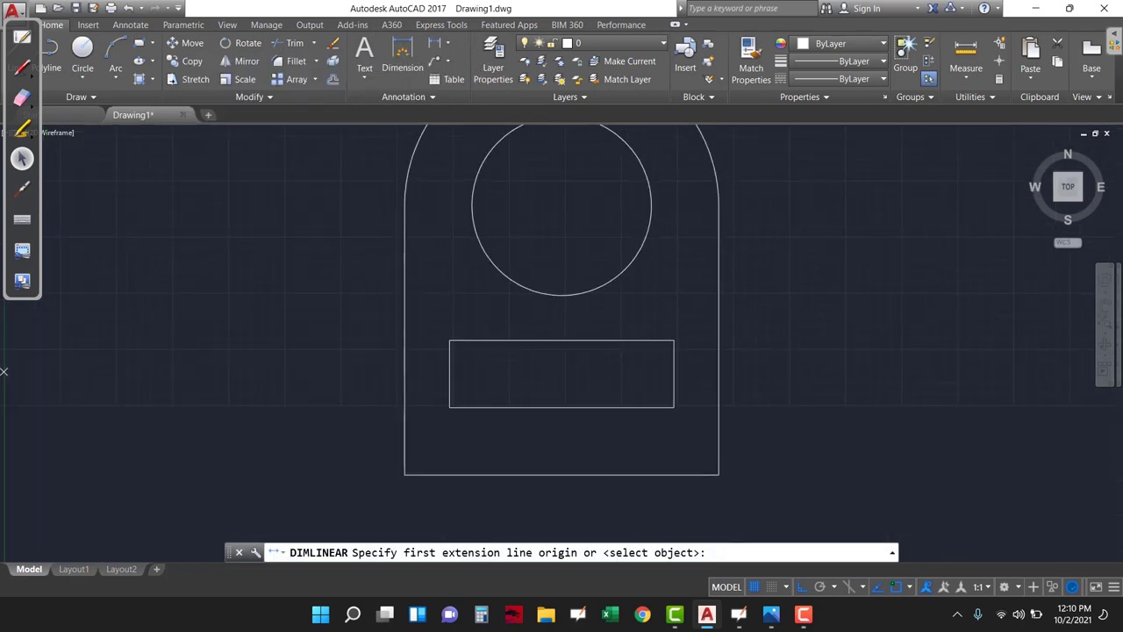
click(404, 474)
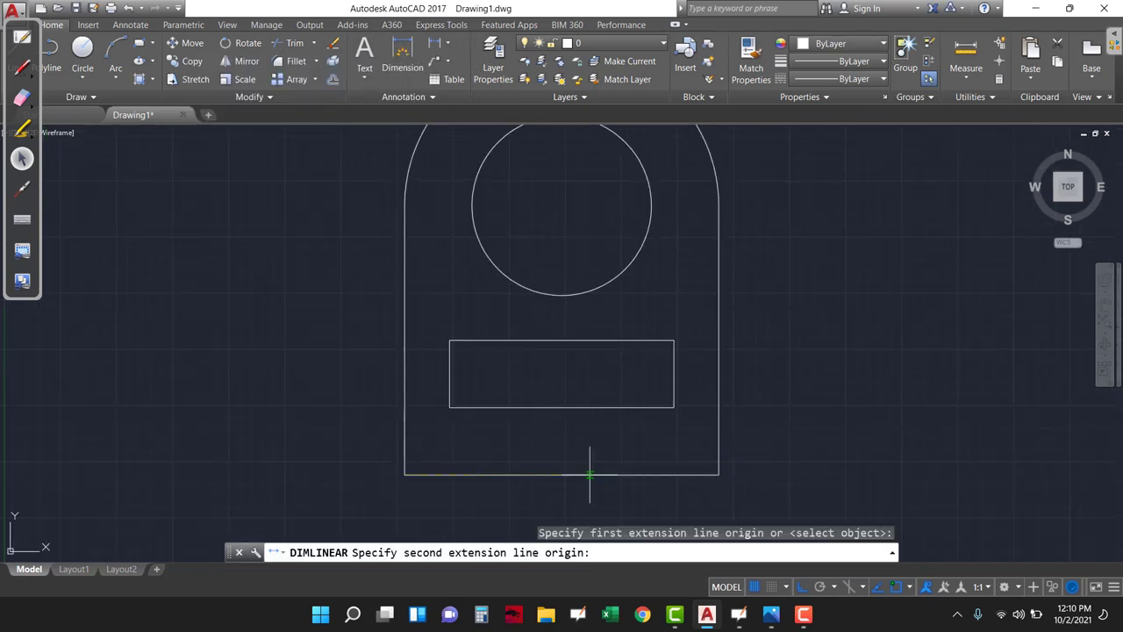
click(719, 474)
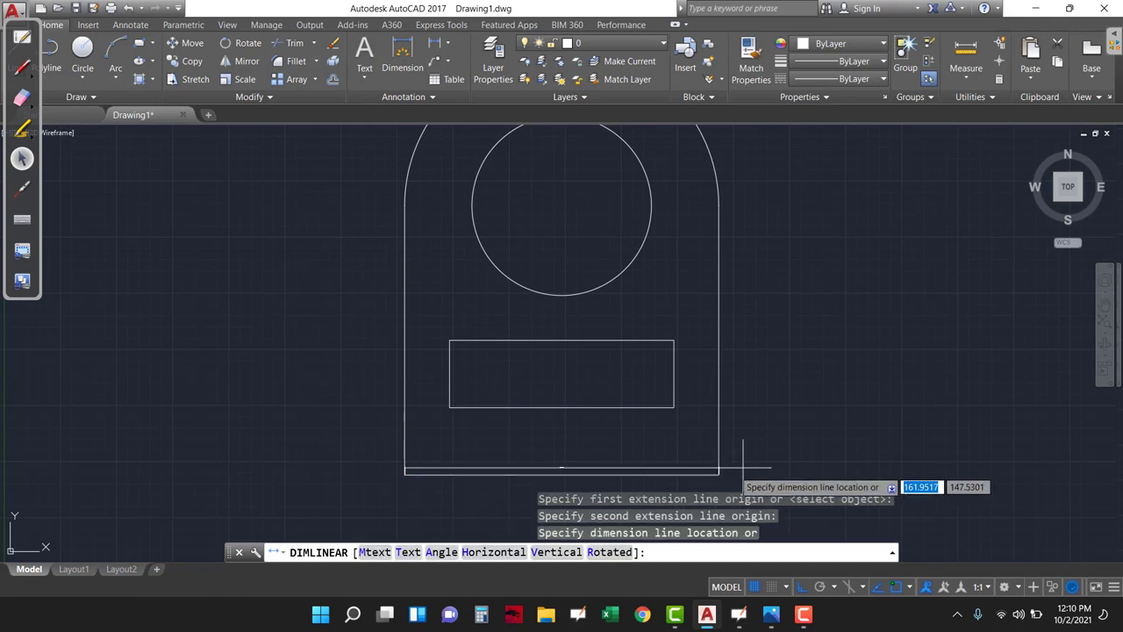
middle_drag(777, 459, 764, 338)
scroll(746, 351, down, 2)
click(739, 371)
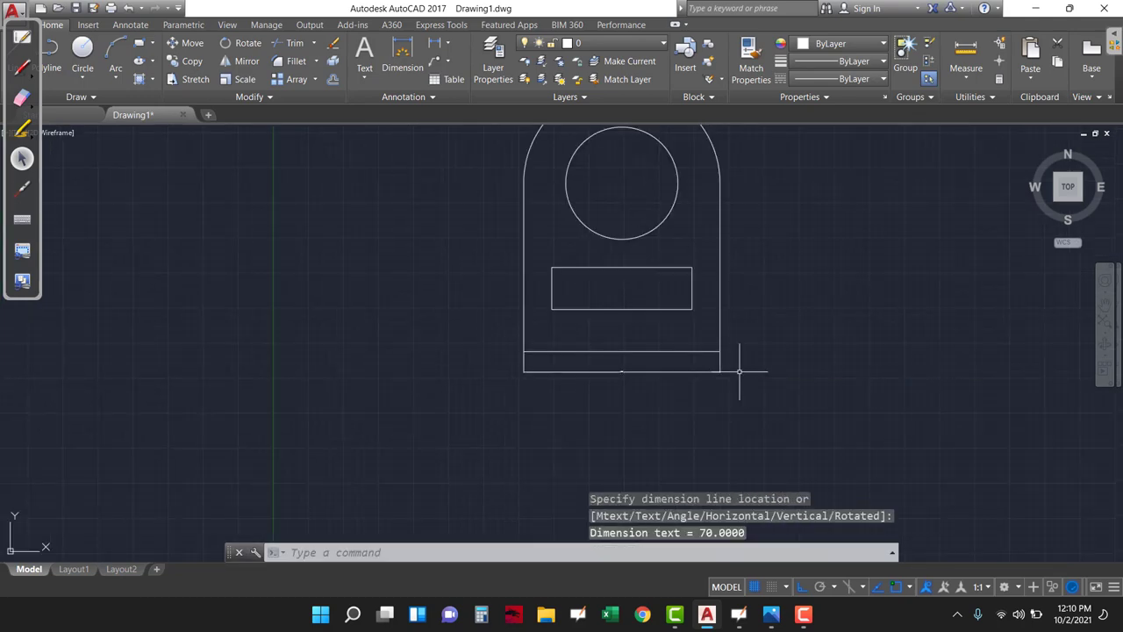
scroll(624, 371, up, 2)
scroll(597, 350, up, 6)
scroll(381, 381, down, 7)
scroll(414, 355, up, 3)
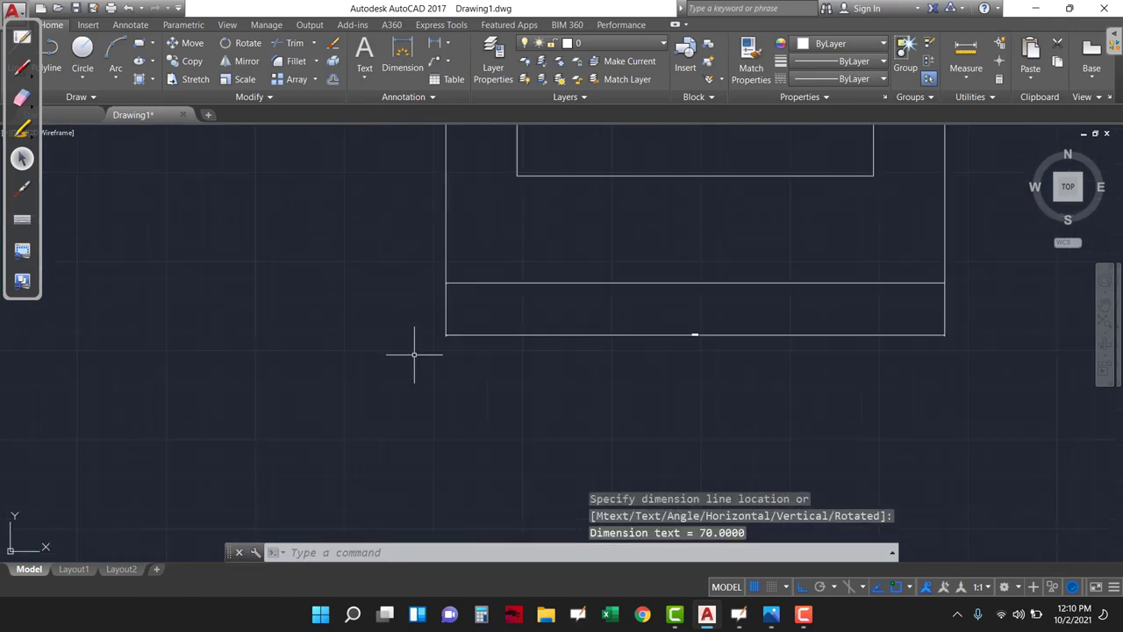
scroll(521, 263, up, 2)
scroll(523, 266, down, 4)
scroll(526, 268, down, 2)
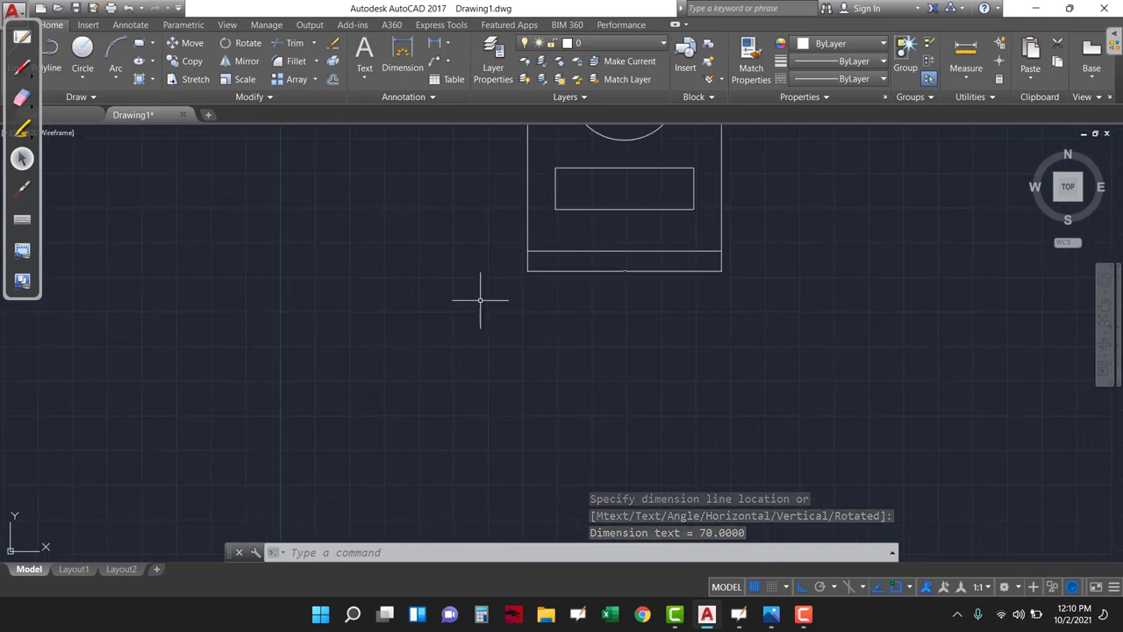
- Enlarge the Standard style's dimension text and set its arrow size to 5
text(DIM)
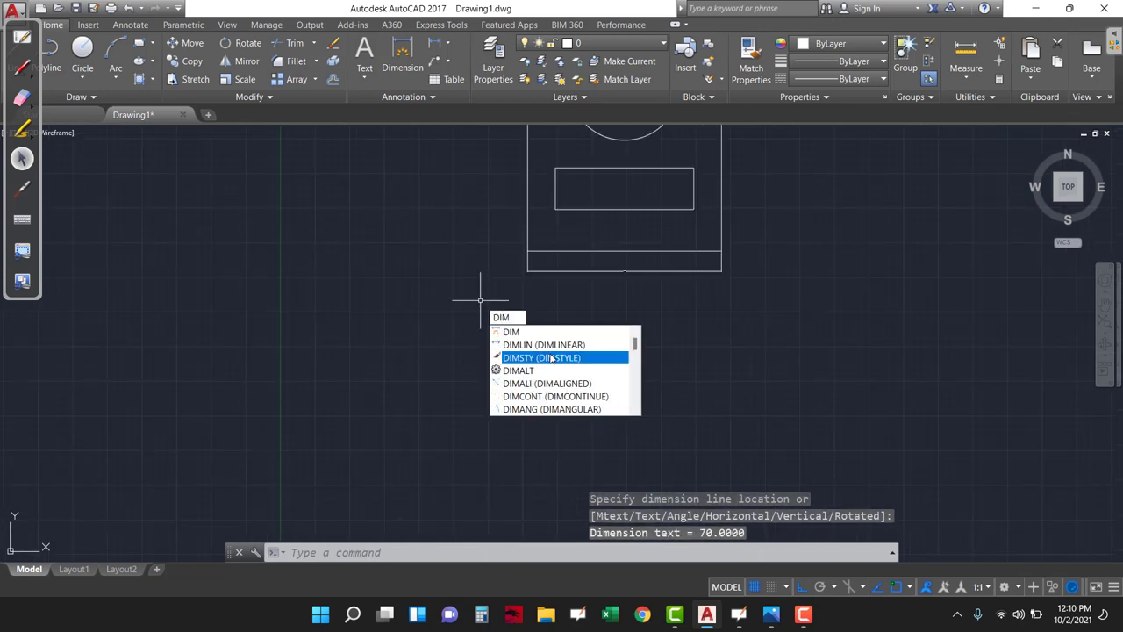
click(551, 358)
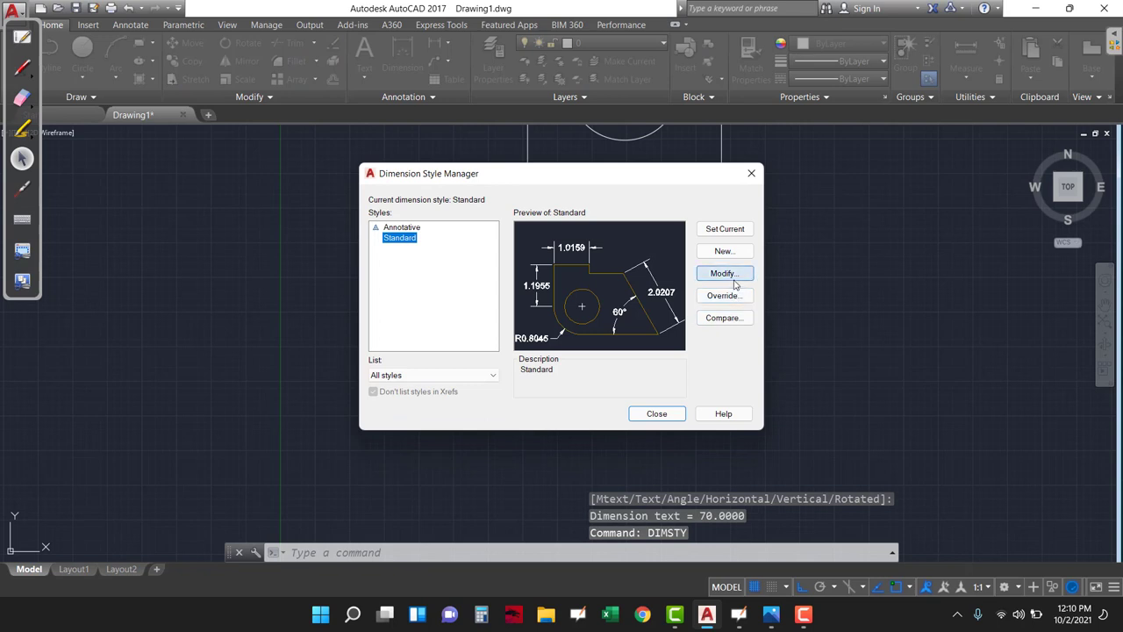
click(735, 274)
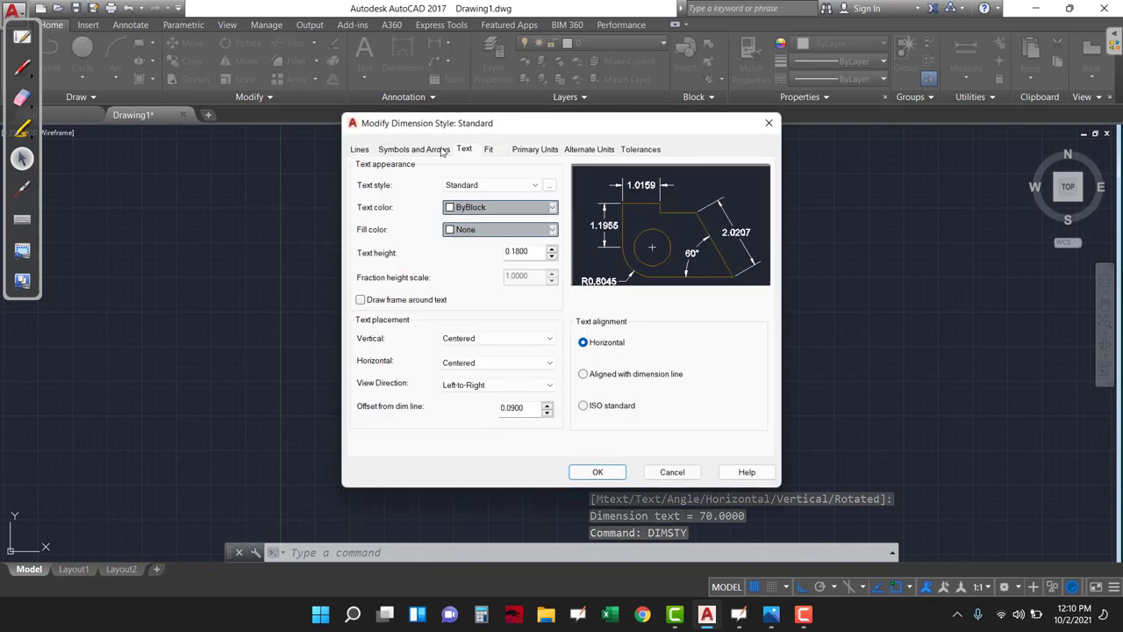
click(537, 251)
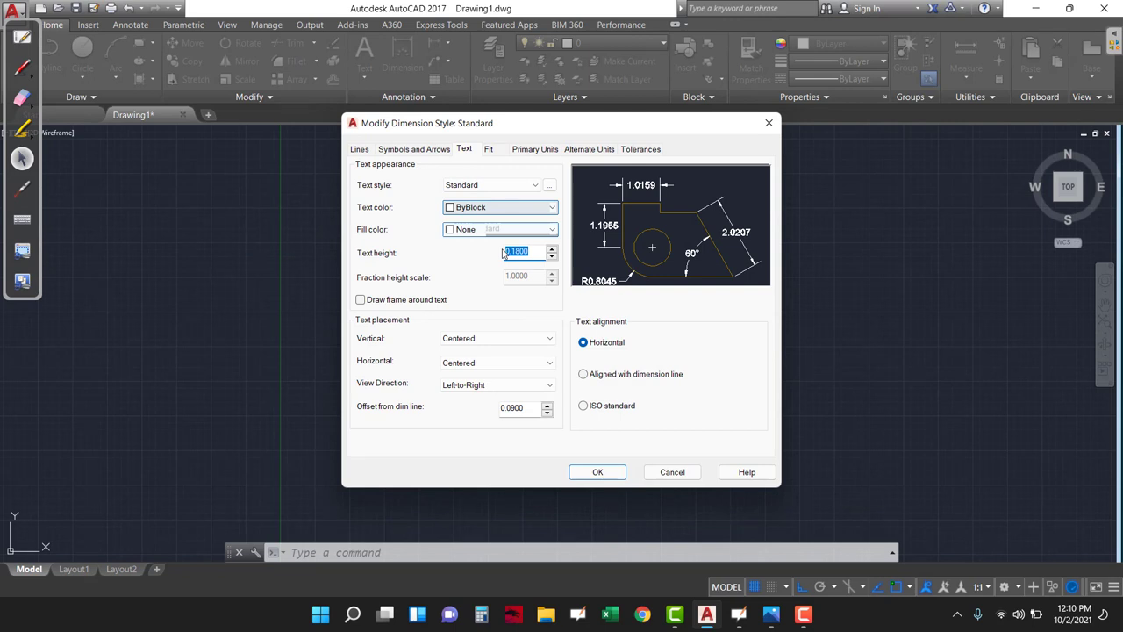
text(5)
click(413, 149)
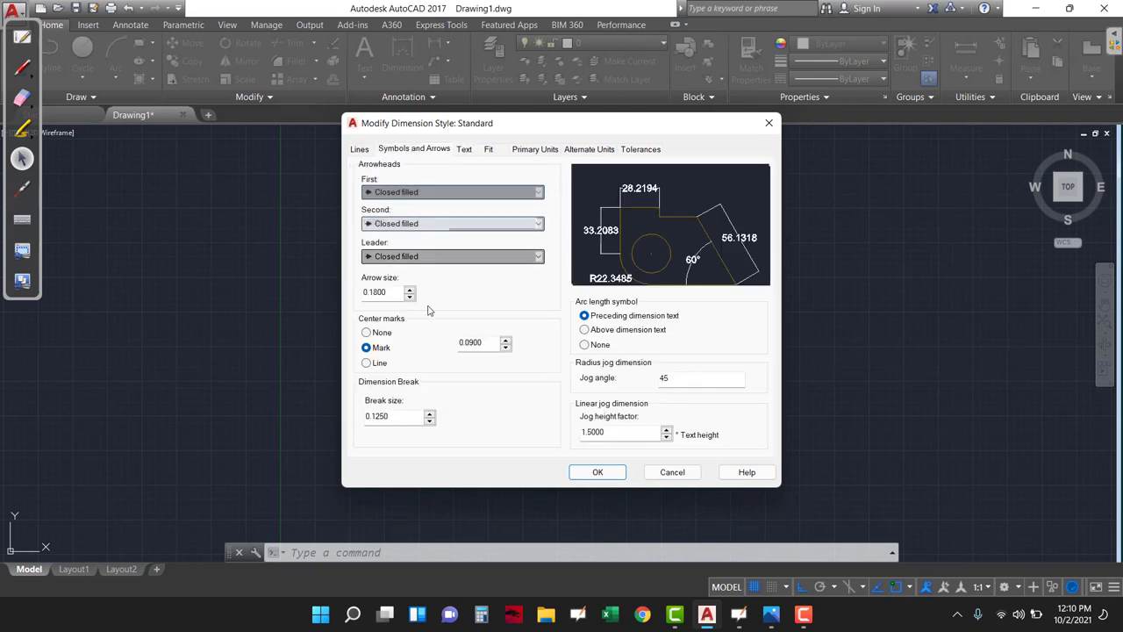
click(611, 474)
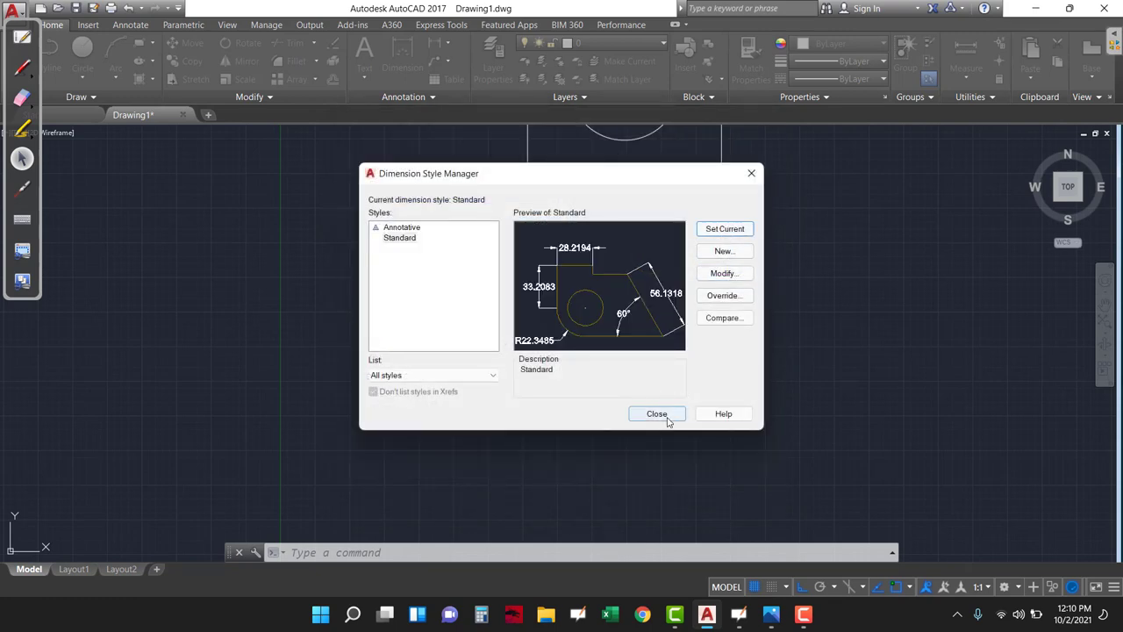
click(657, 414)
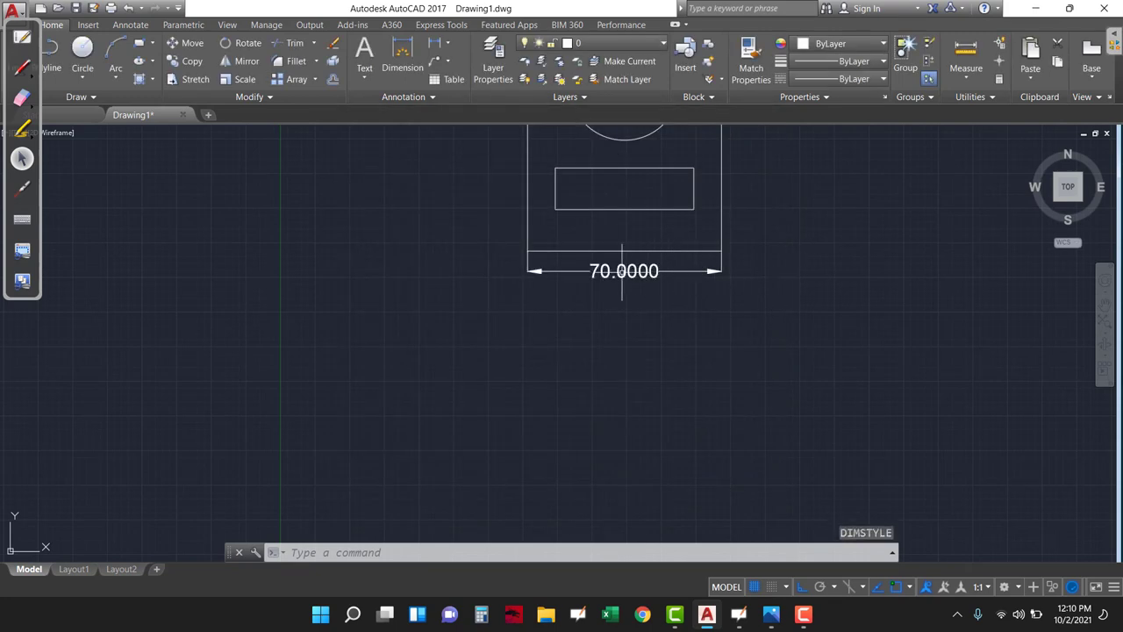
scroll(622, 272, up, 4)
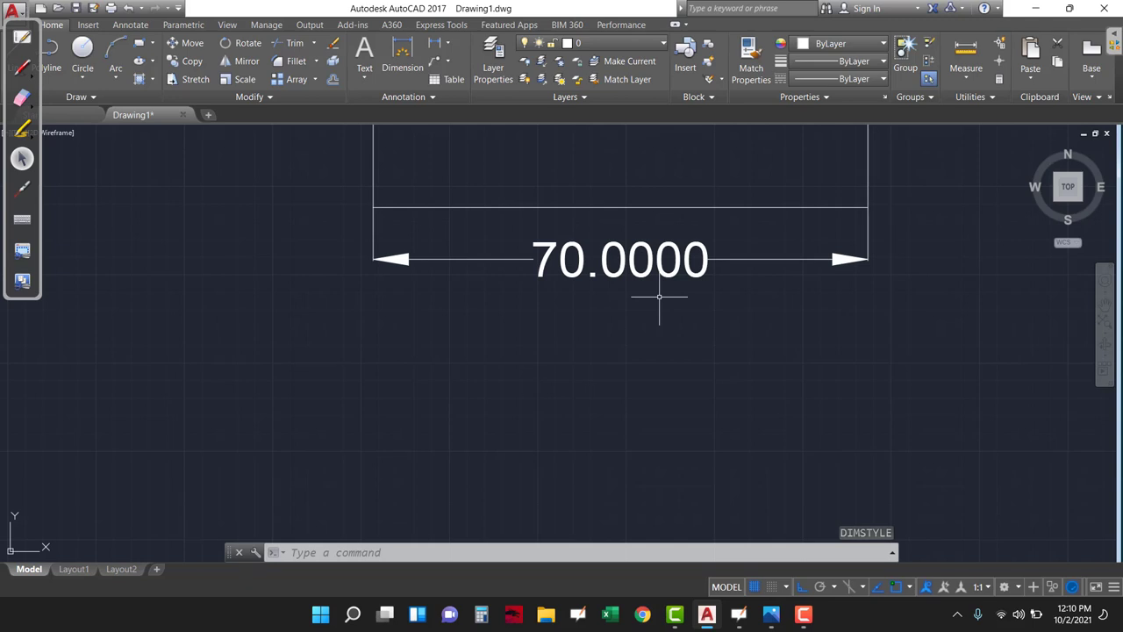
- Set Standard's primary-unit precision to 0 and make it the current style
key(Return)
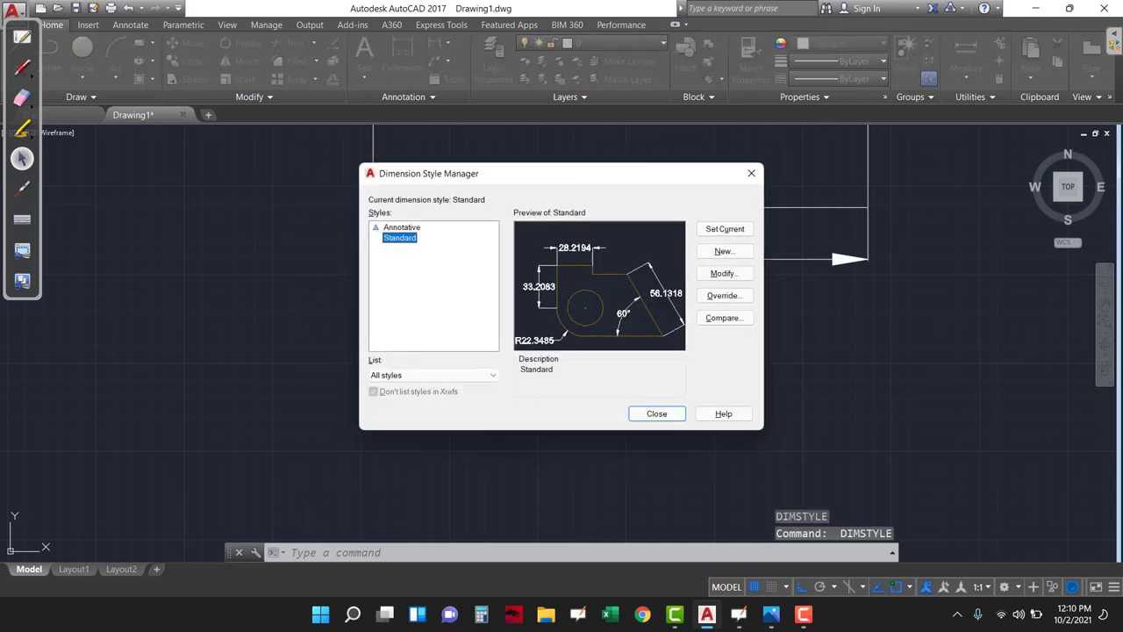
click(723, 279)
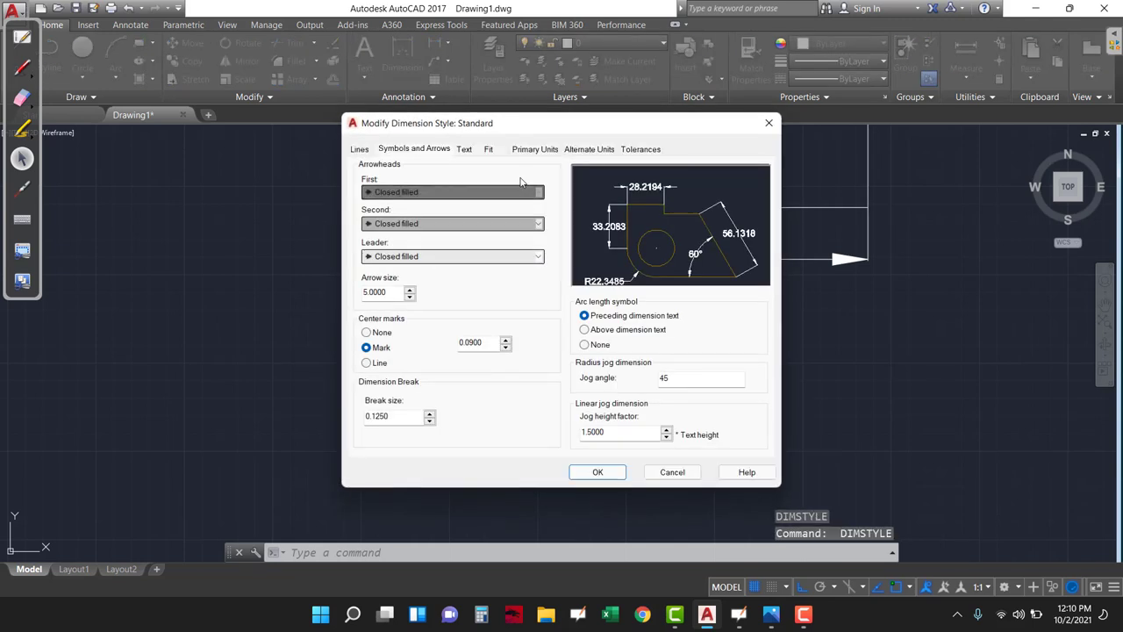
click(536, 150)
click(529, 199)
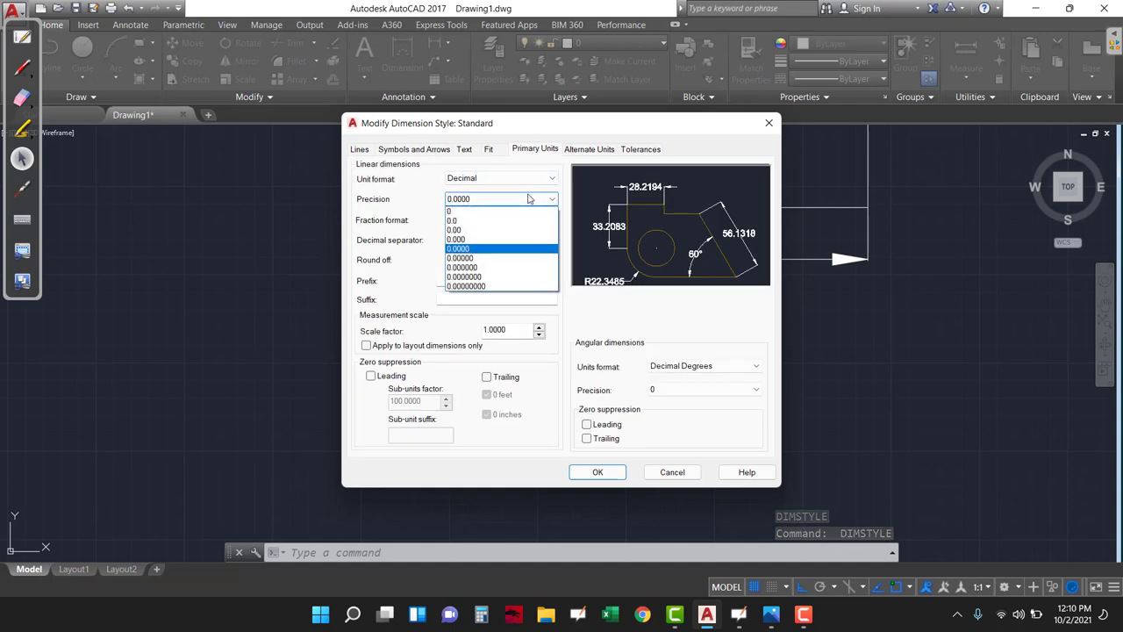
click(491, 210)
click(605, 472)
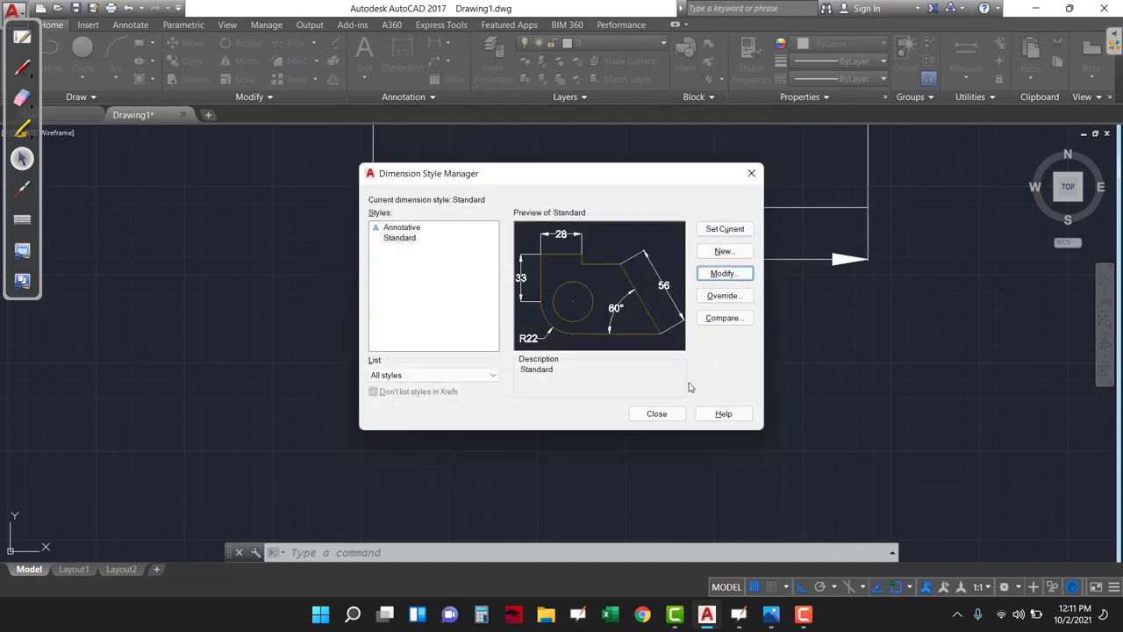
click(728, 232)
click(677, 412)
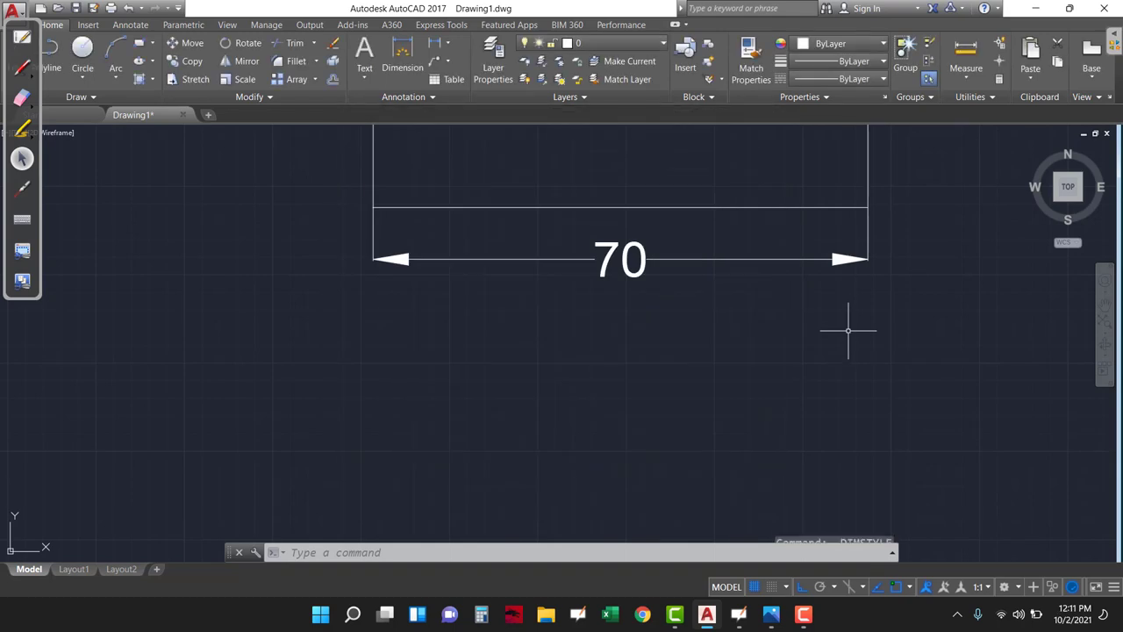
scroll(842, 329, down, 2)
- Dimension the slot: 10 from its right side to the plate edge, and its 15 height
middle_drag(745, 333, 647, 379)
click(433, 43)
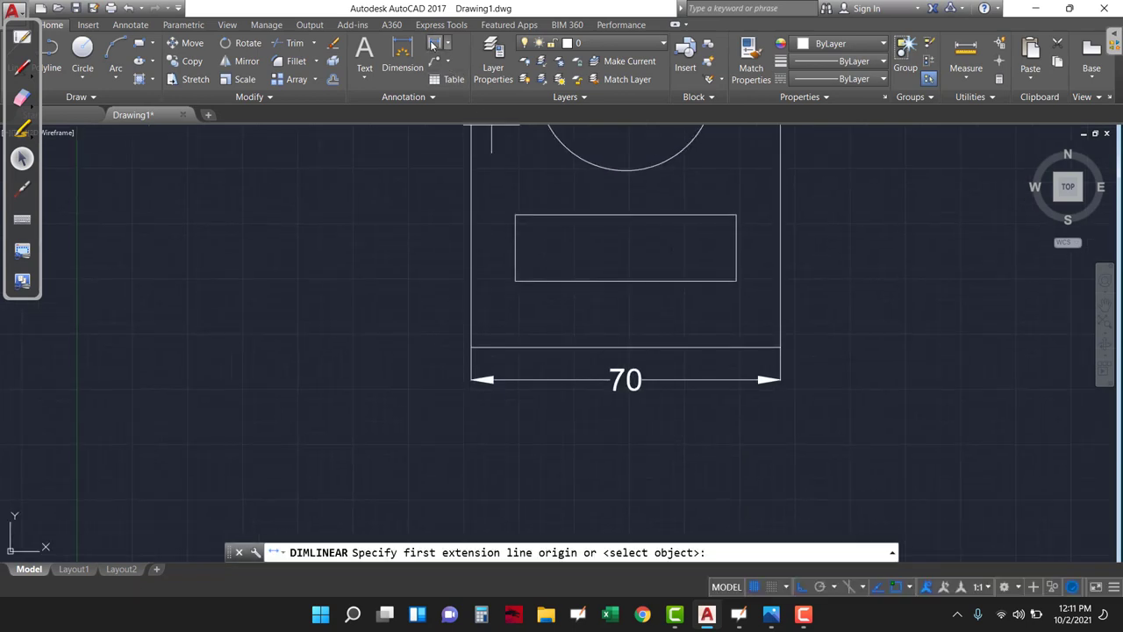
click(736, 281)
click(780, 281)
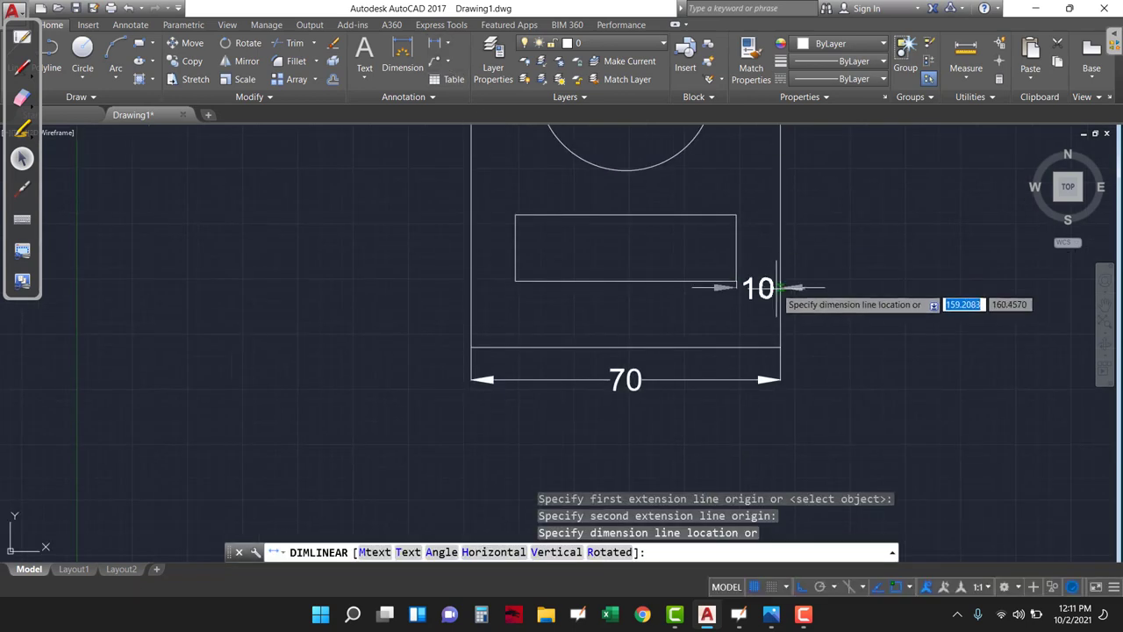
click(752, 300)
key(Return)
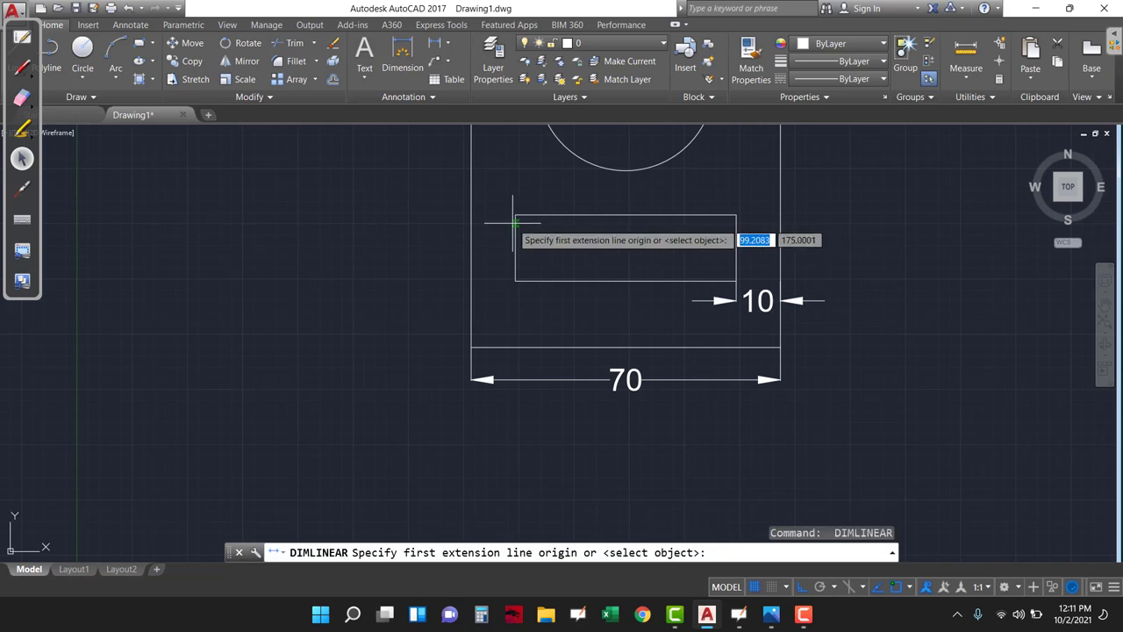
click(515, 215)
click(515, 281)
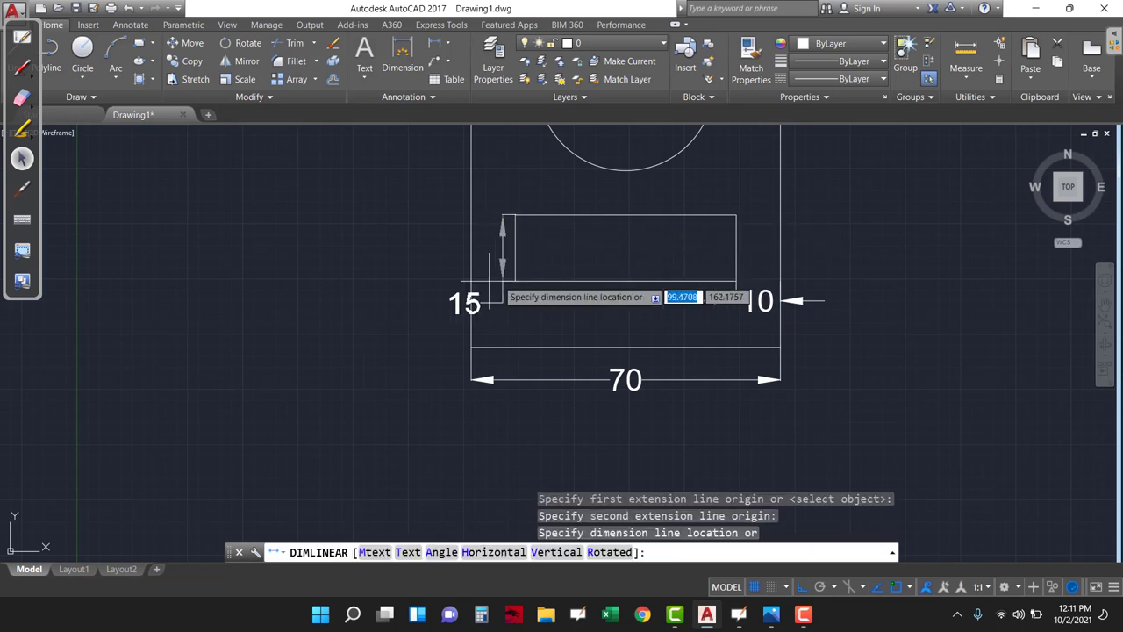
click(419, 298)
- Add the 60 height dimension on the right side, replacing a mistaken 67 attempt
key(Return)
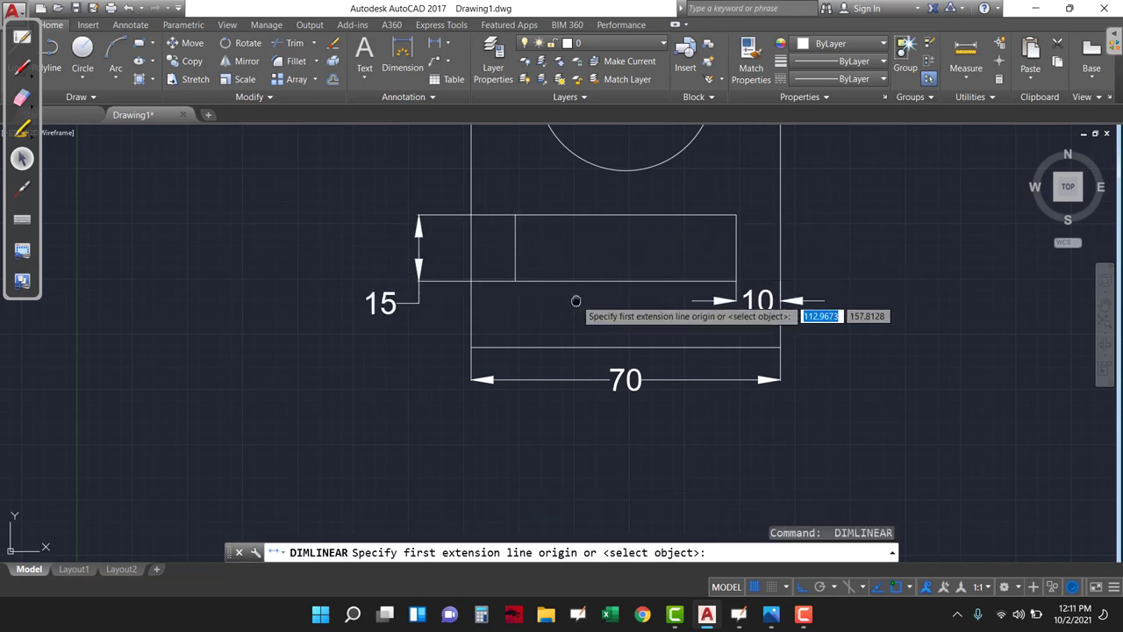
scroll(577, 301, down, 2)
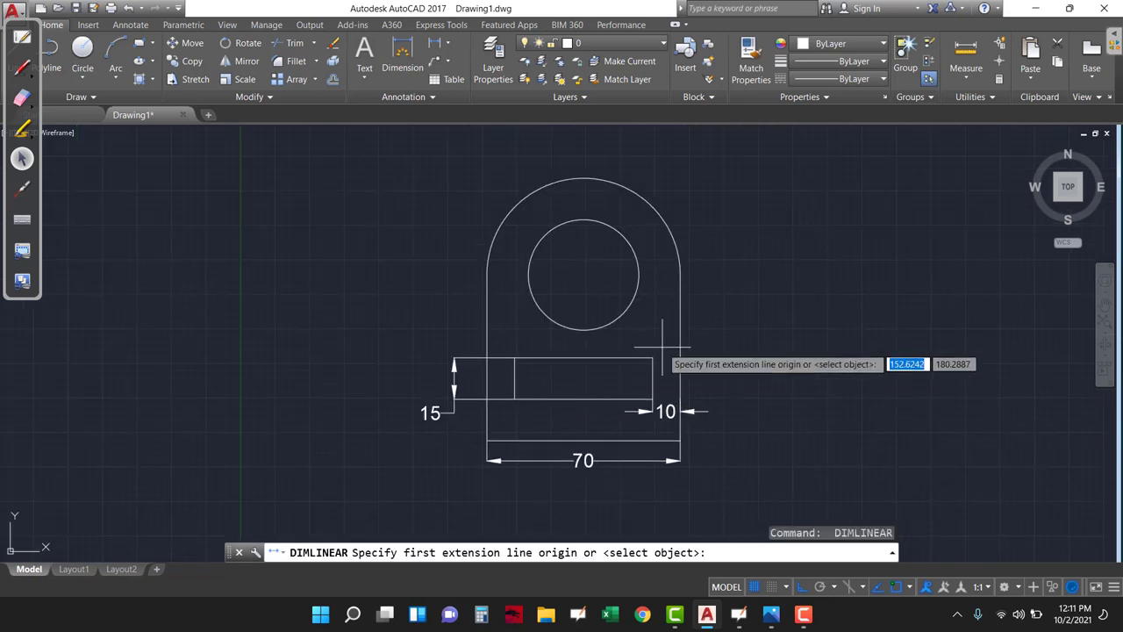
click(679, 270)
click(678, 465)
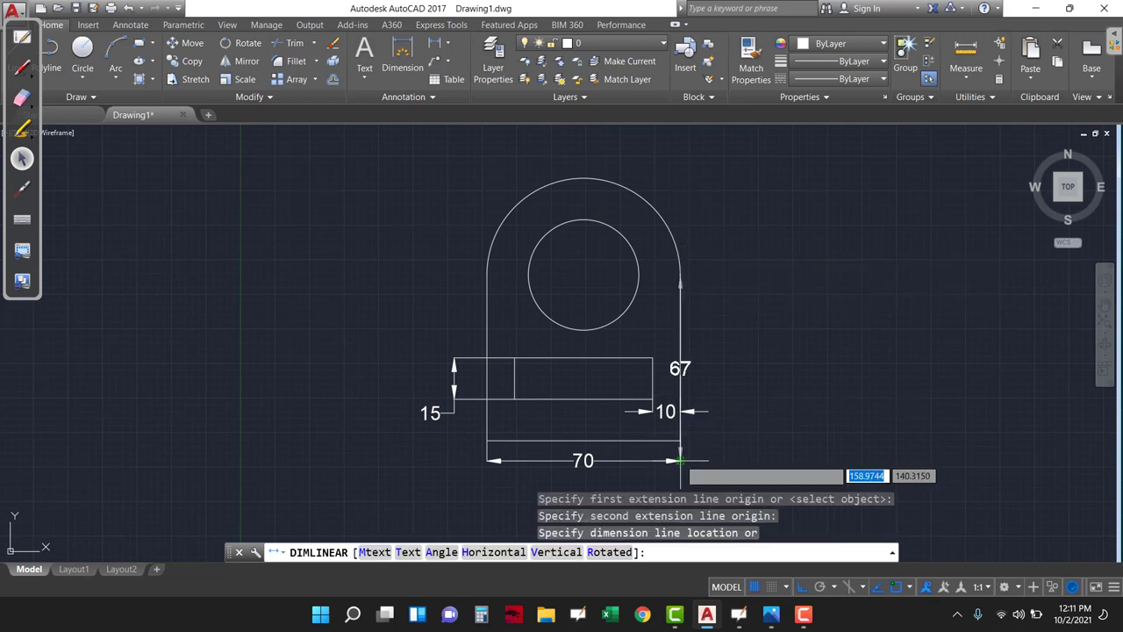
key(Escape)
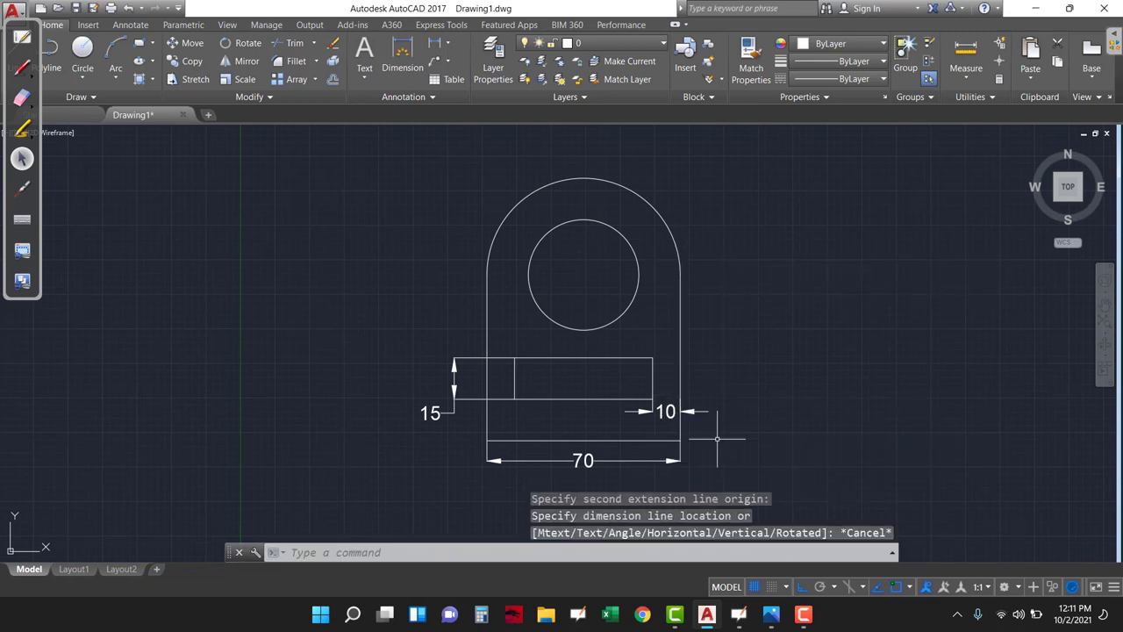
scroll(676, 281, up, 4)
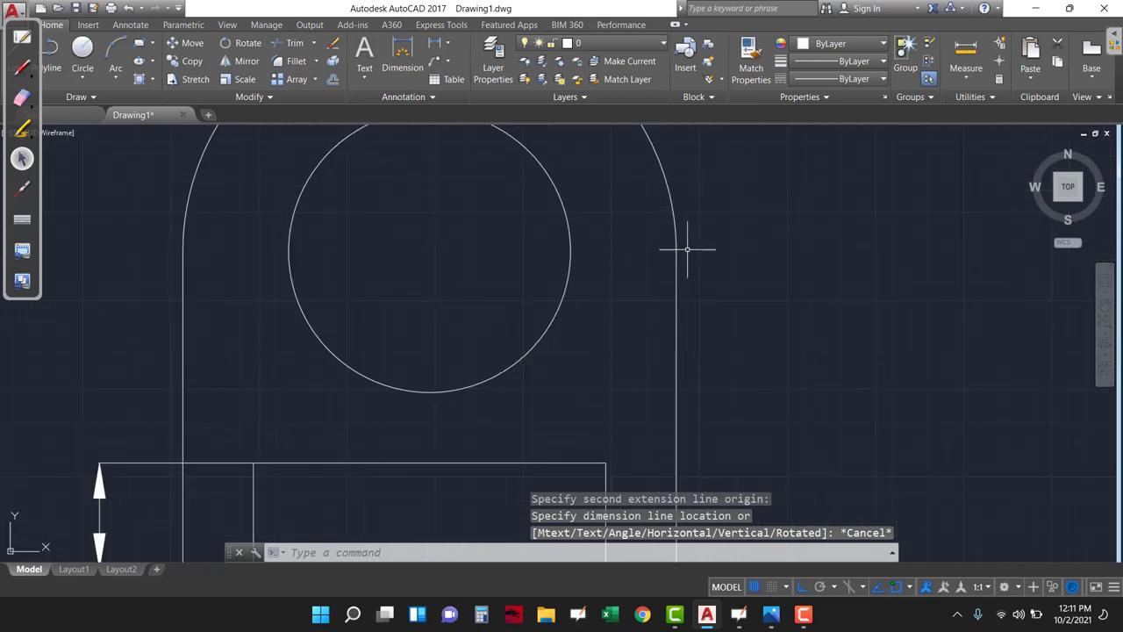
key(Return)
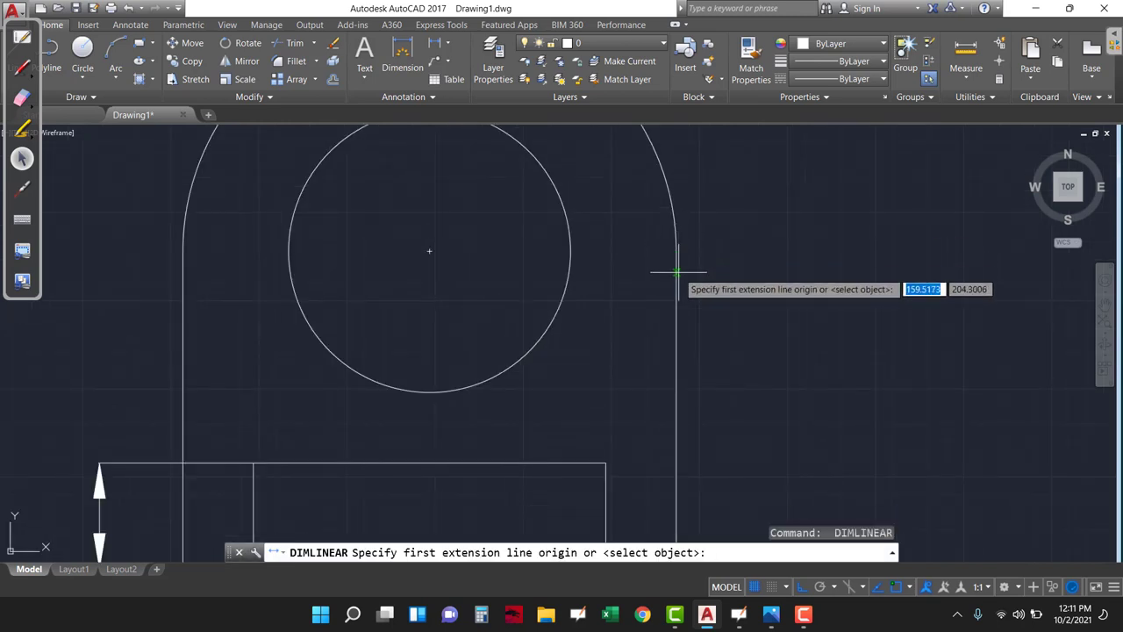
click(676, 246)
scroll(717, 336, down, 5)
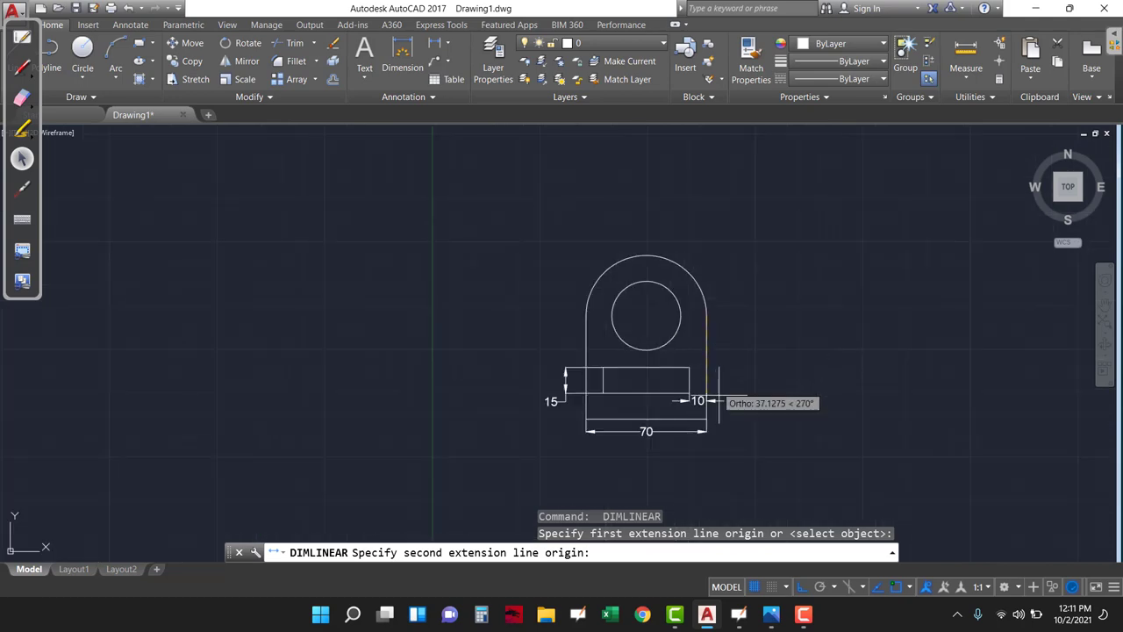
scroll(713, 438, up, 4)
click(721, 409)
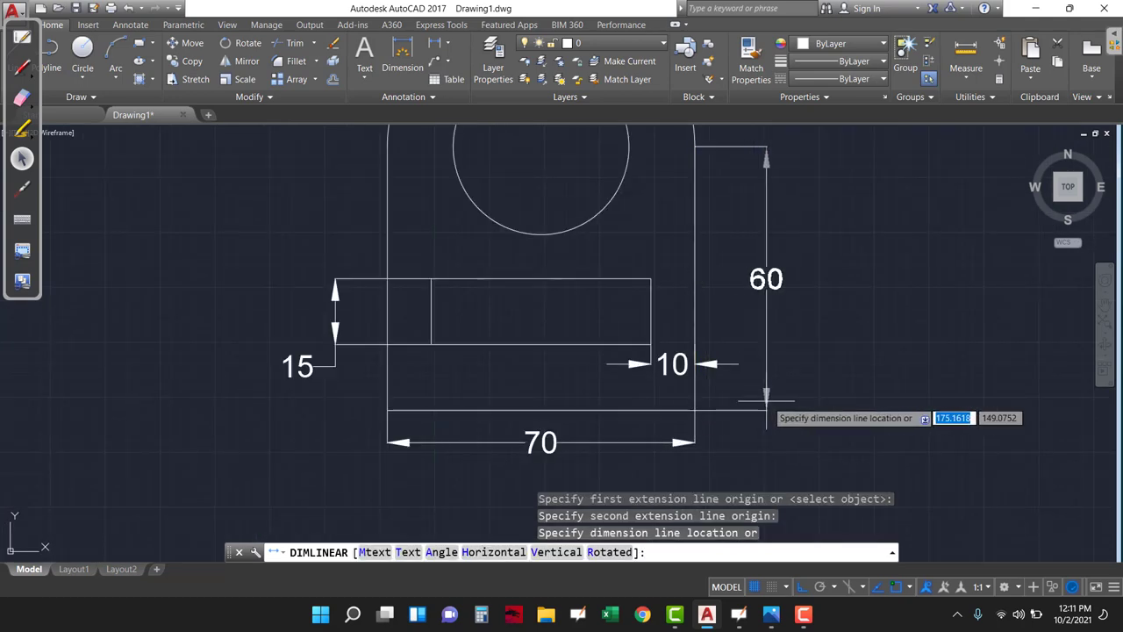
click(766, 417)
scroll(822, 331, down, 2)
middle_drag(834, 351, 824, 348)
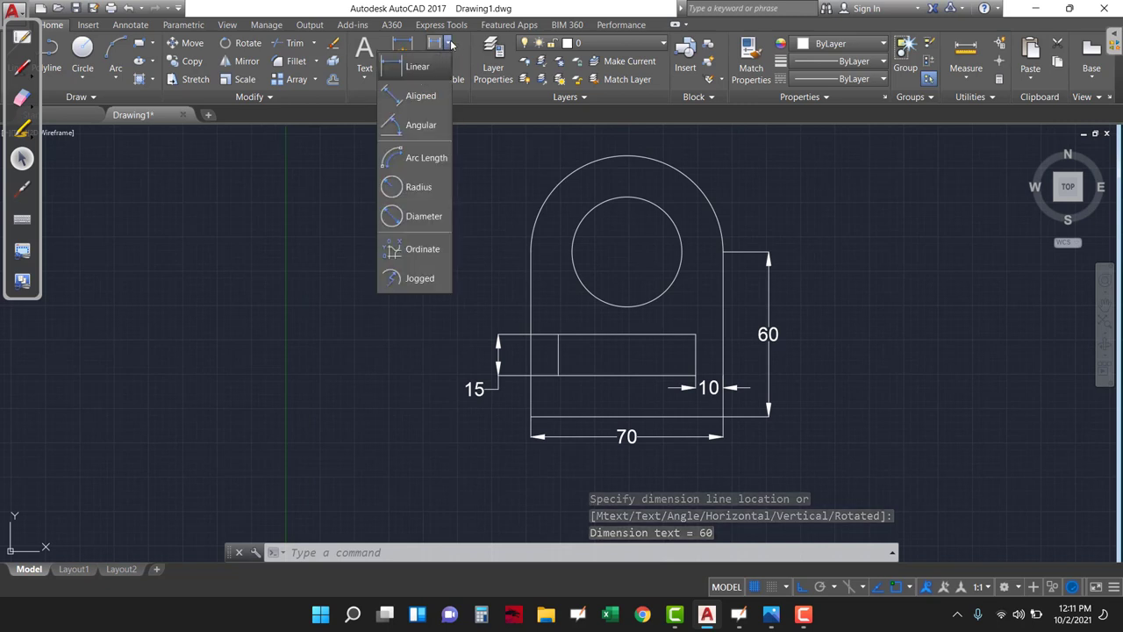
- Use Radius dimensioning to label the hole R20 and the outer top arc R35
click(448, 43)
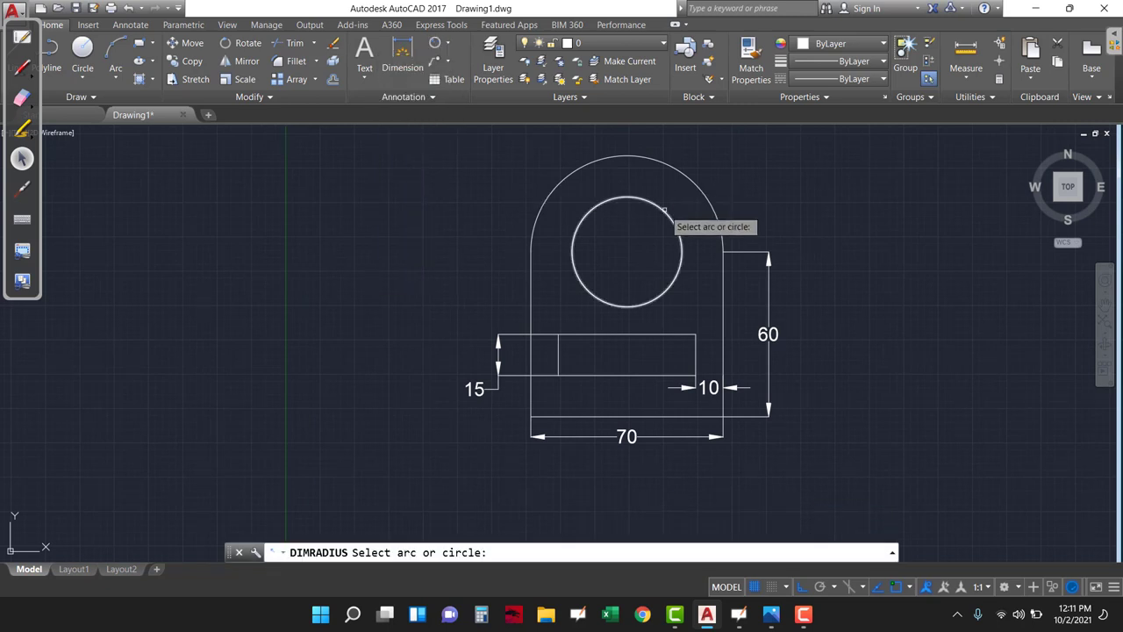
click(673, 225)
click(735, 163)
key(Return)
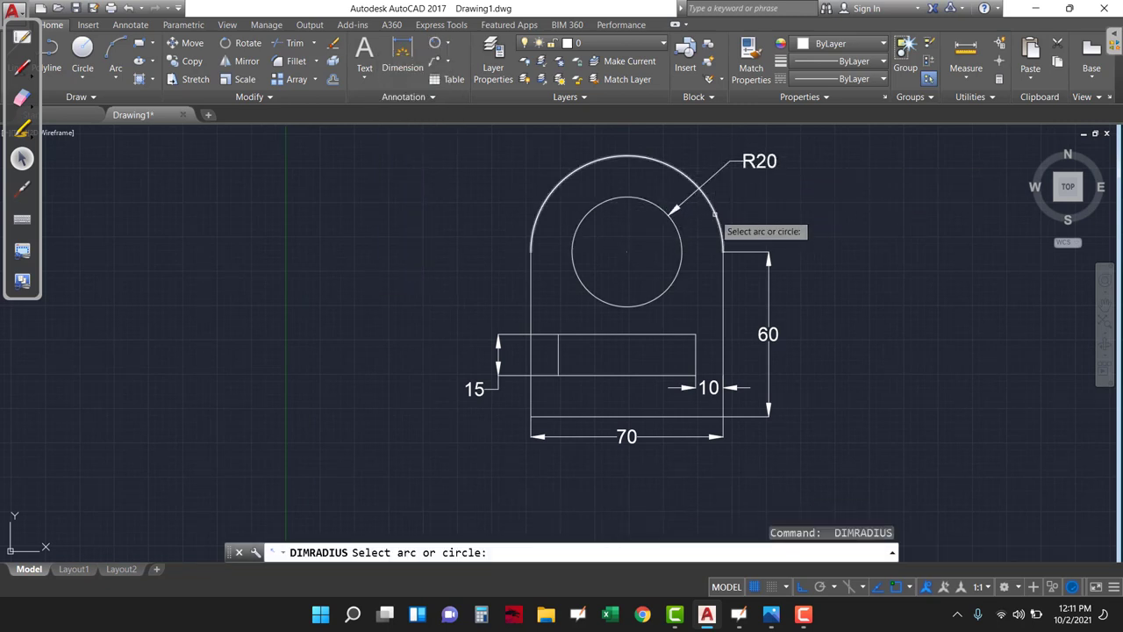
click(721, 226)
click(747, 210)
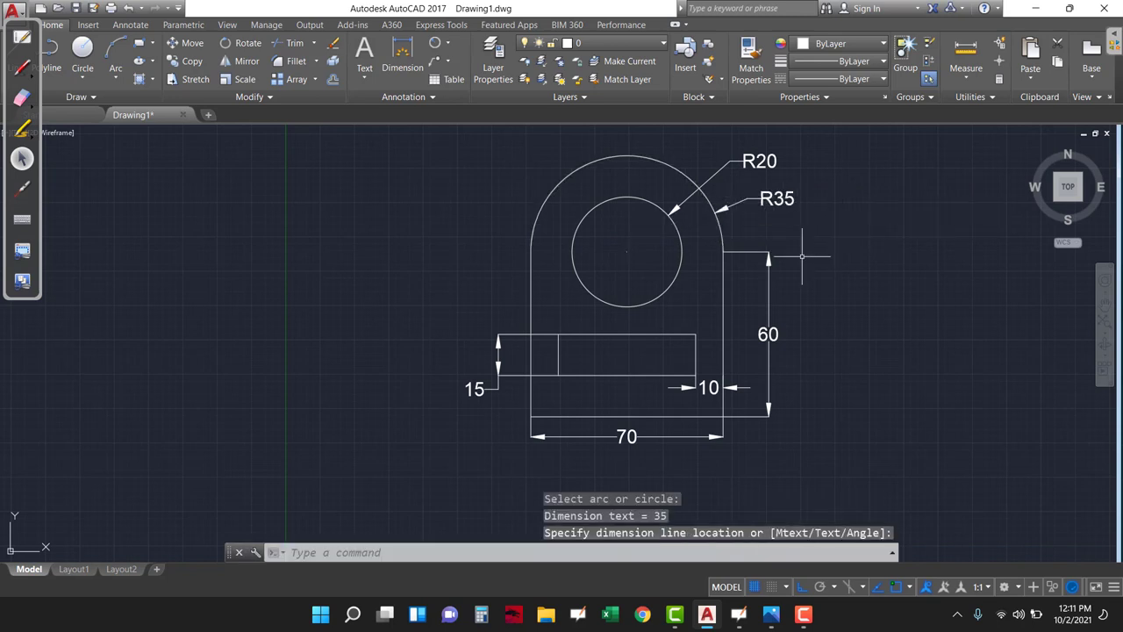
scroll(798, 255, down, 2)
mouse_move(818, 309)
middle_down()
mouse_move(764, 318)
mouse_move(810, 325)
mouse_move(828, 309)
mouse_move(779, 300)
middle_up()
scroll(766, 329, up, 2)
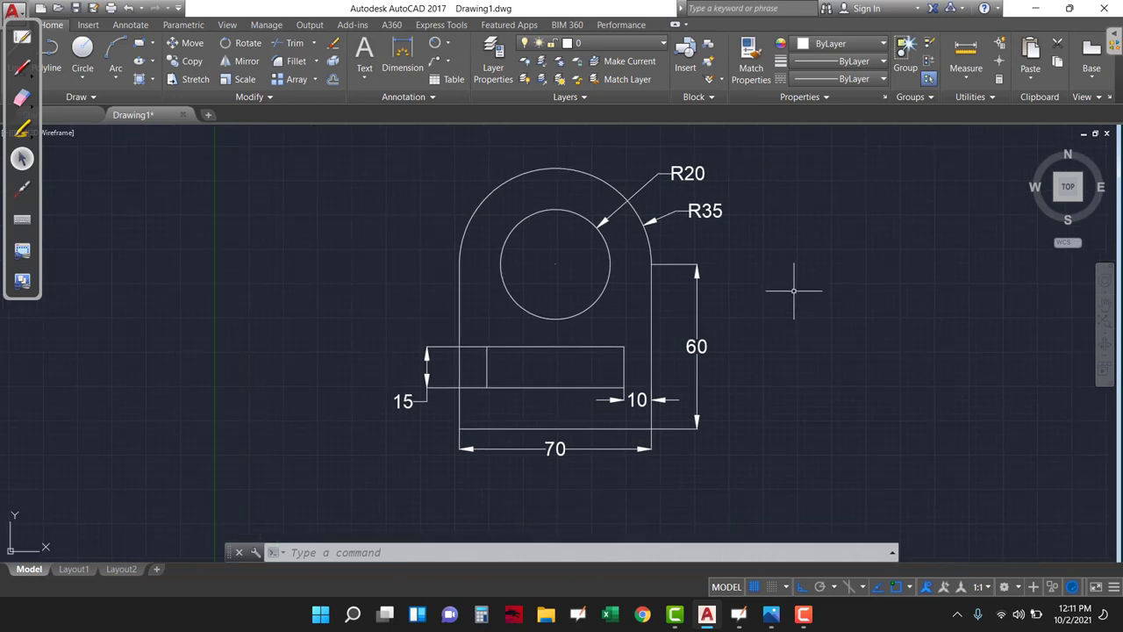